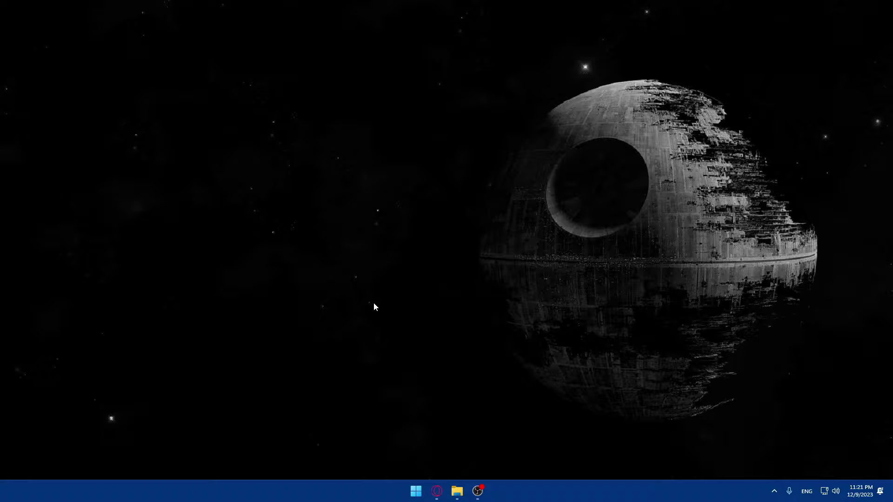
# Step: Launch Brave from Windows search and load grammarly.com to reach the My Grammarly dashboard
pyautogui.press('super')
pyautogui.write('brave')
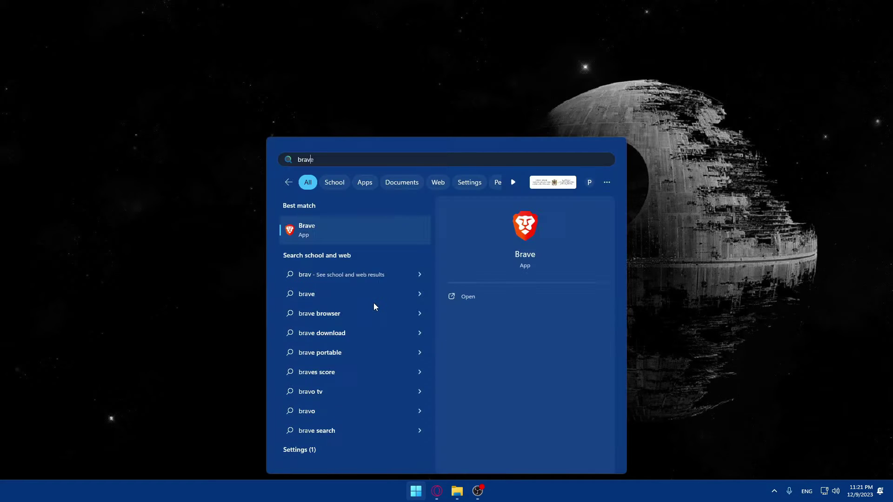
pyautogui.press('Return')
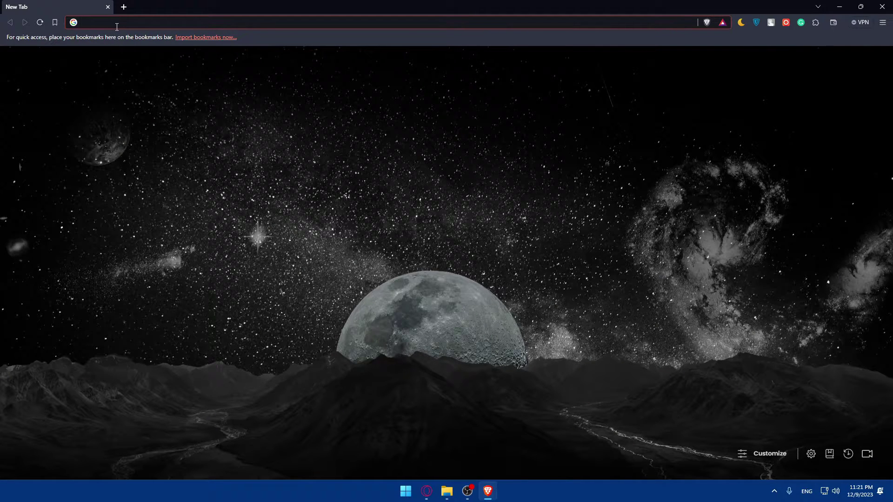
pyautogui.write('gra')
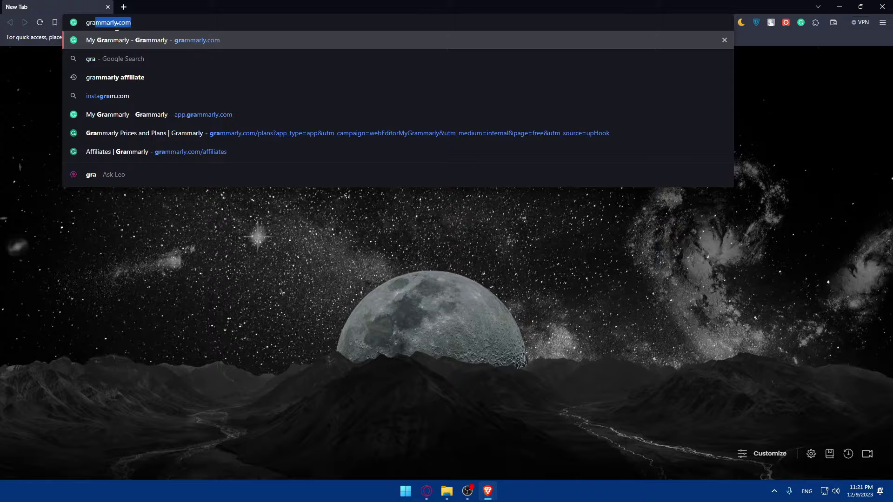
pyautogui.write('mmarly.com')
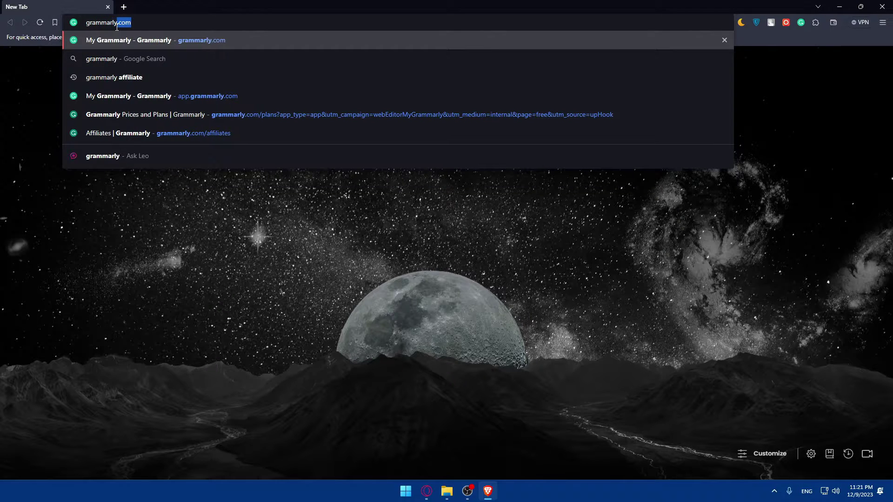
pyautogui.press('Return')
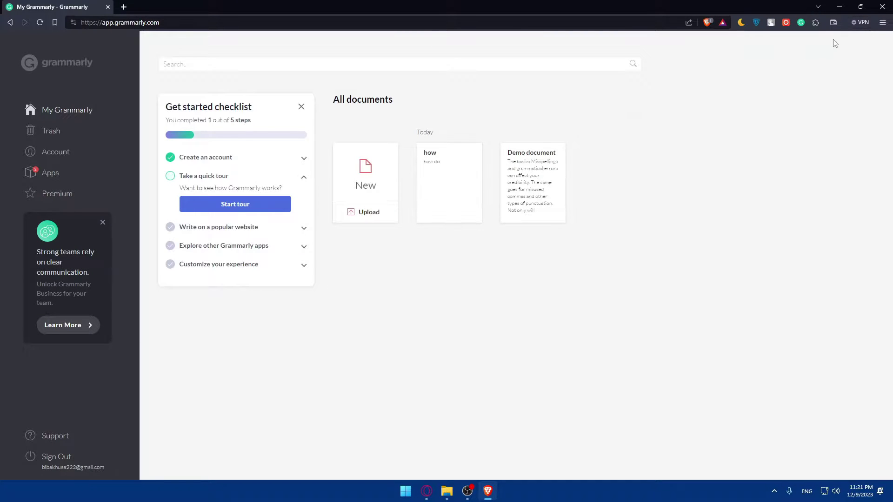
# Step: Open grammarly.com in a new private Brave window
pyautogui.click(882, 22)
pyautogui.click(796, 65)
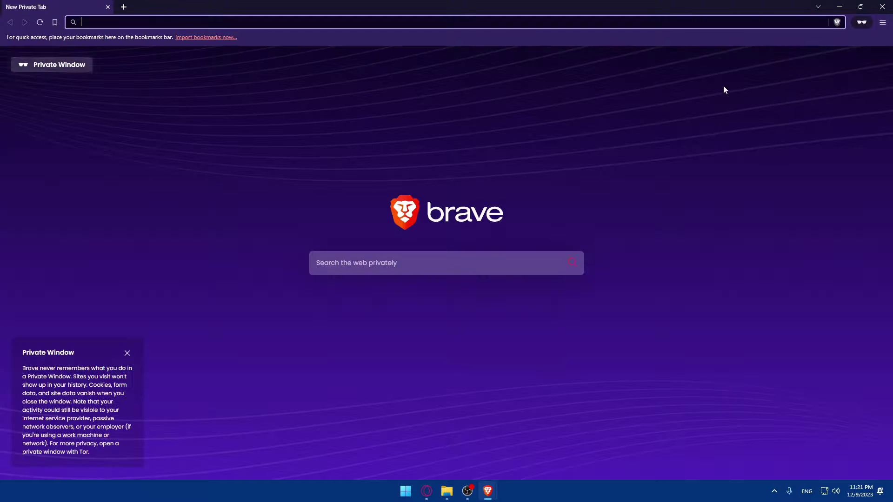
pyautogui.write('grammarly.com')
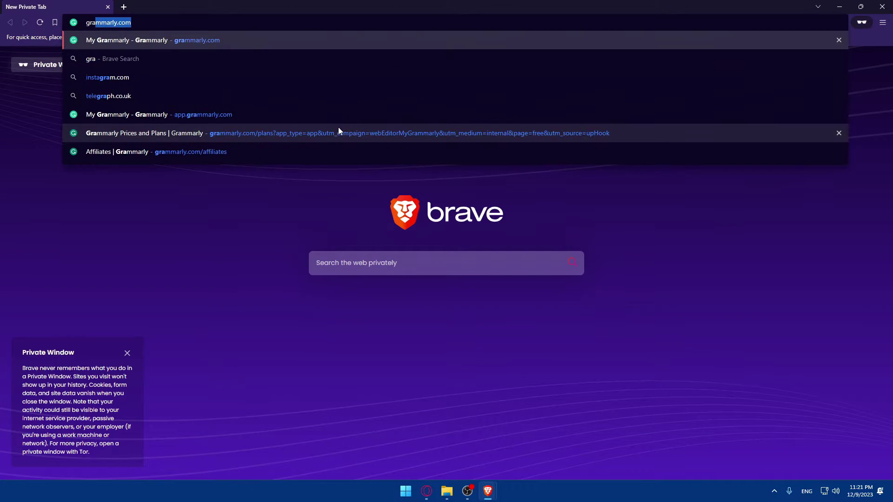
pyautogui.press('Return')
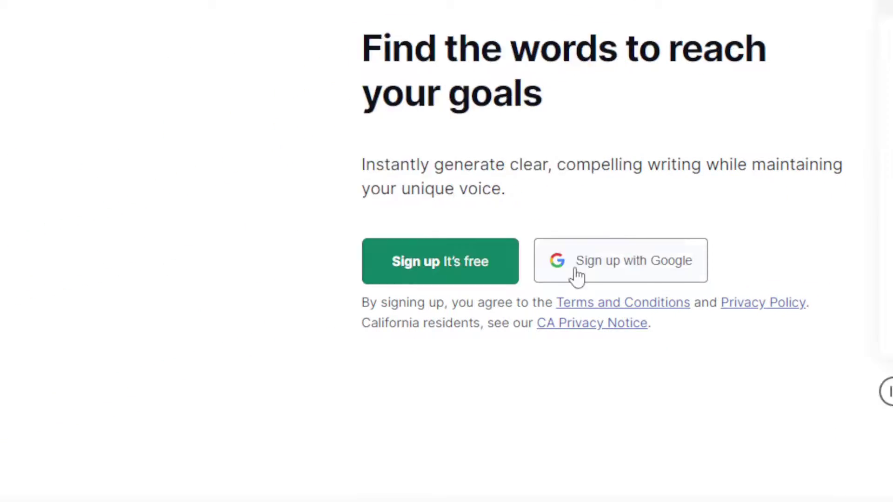
# Step: View the free sign-up options, then open another blank private window
pyautogui.click(445, 261)
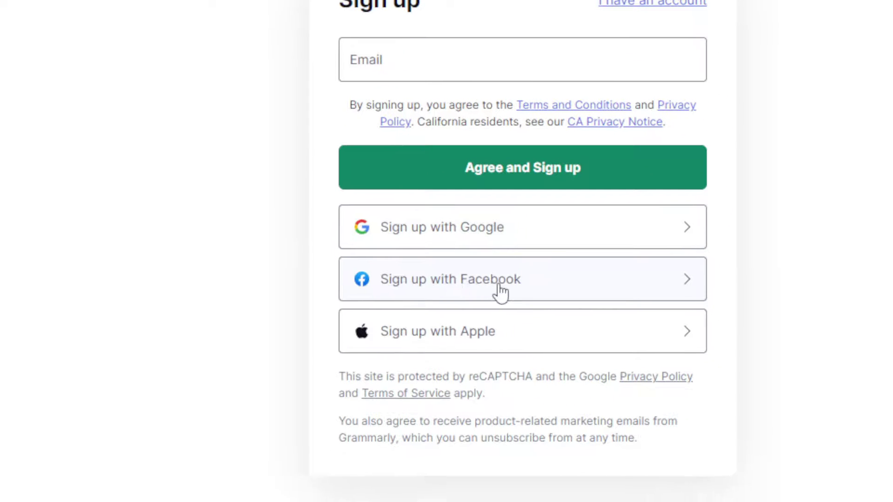
pyautogui.click(517, 354)
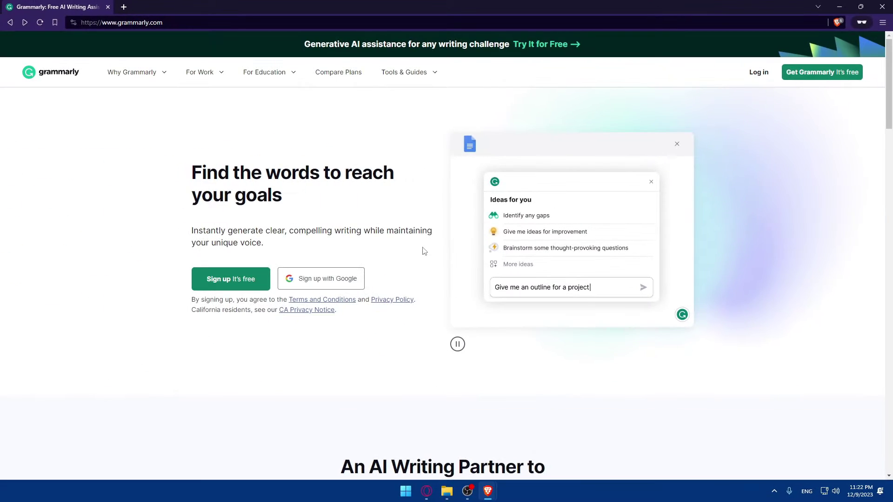
pyautogui.hotkey('ctrl', 'shift', 'n')
# Step: Scroll to the Works Where You Do section and highlight its heading and description
pyautogui.scroll(-6, 413, 195)
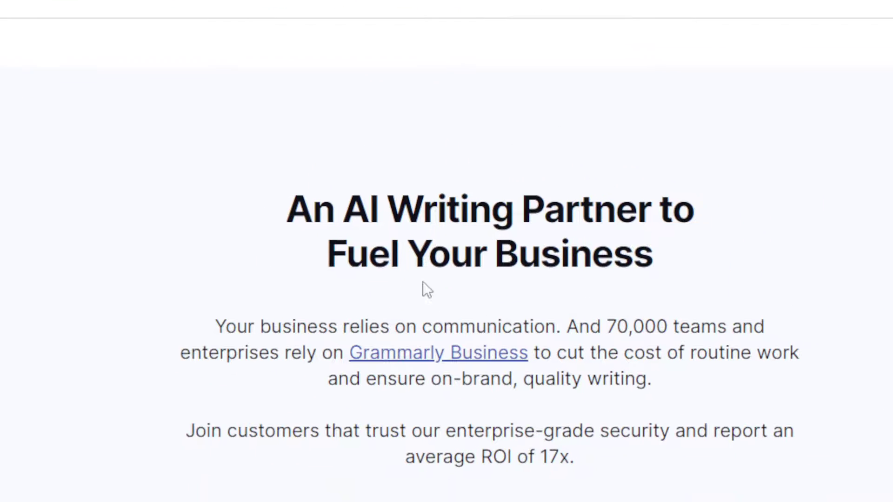
pyautogui.scroll(-5, 423, 282)
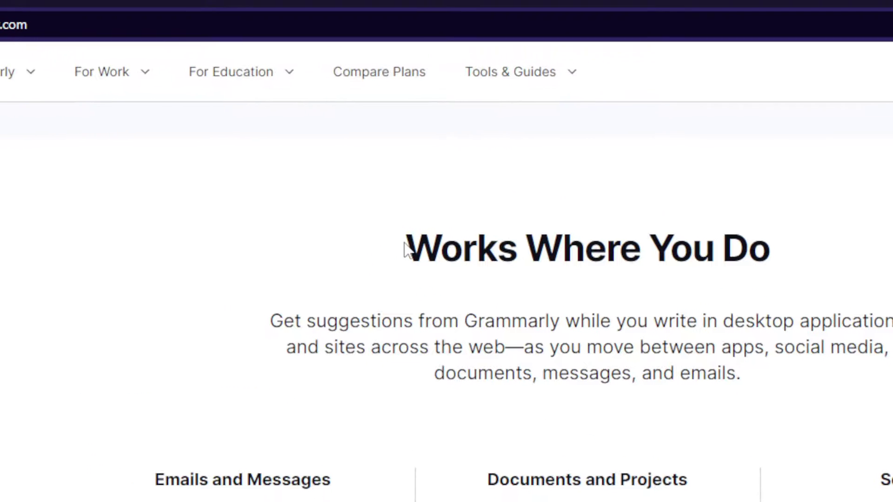
pyautogui.moveTo(403, 249); pyautogui.dragTo(785, 274)
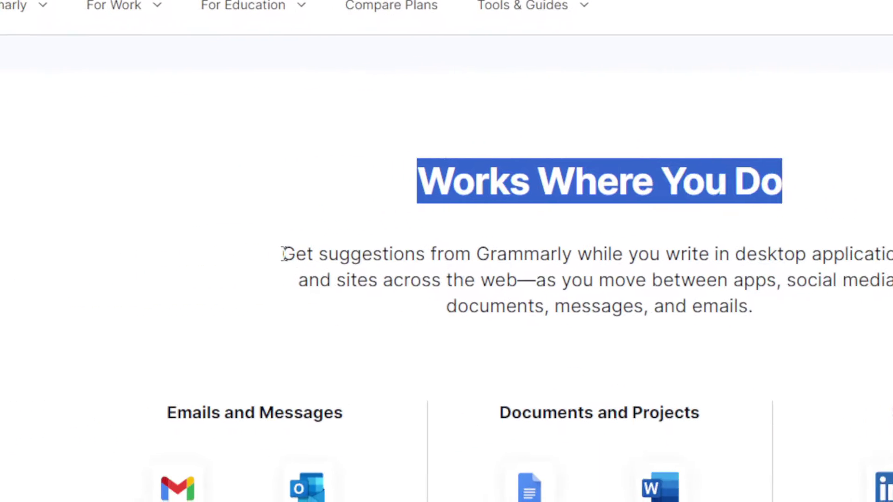
pyautogui.moveTo(284, 254); pyautogui.dragTo(858, 274)
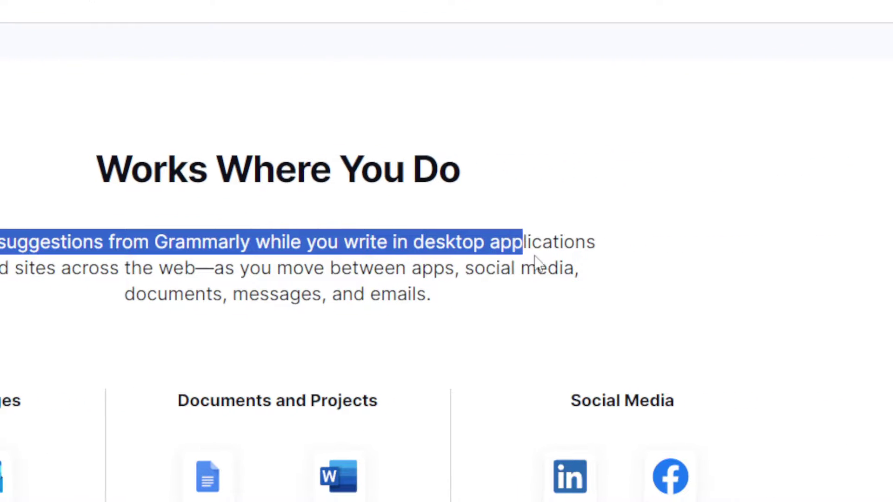
pyautogui.moveTo(535, 261); pyautogui.dragTo(235, 278)
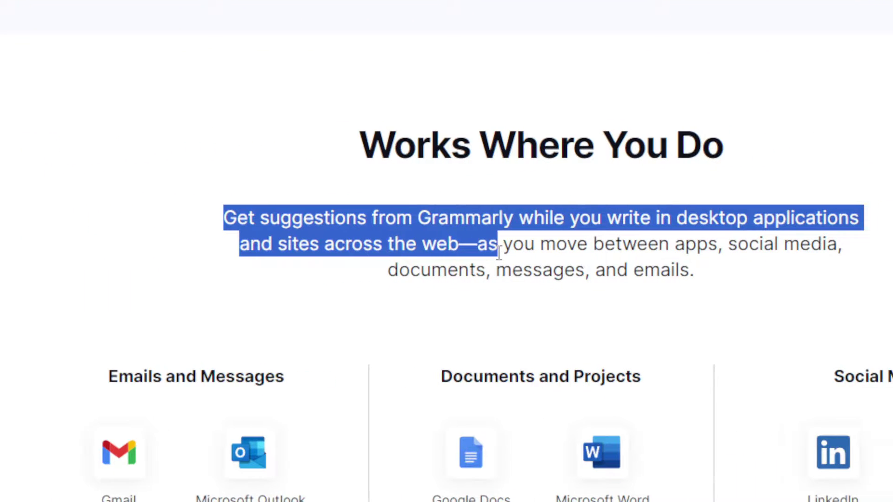
pyautogui.moveTo(499, 253); pyautogui.dragTo(297, 279)
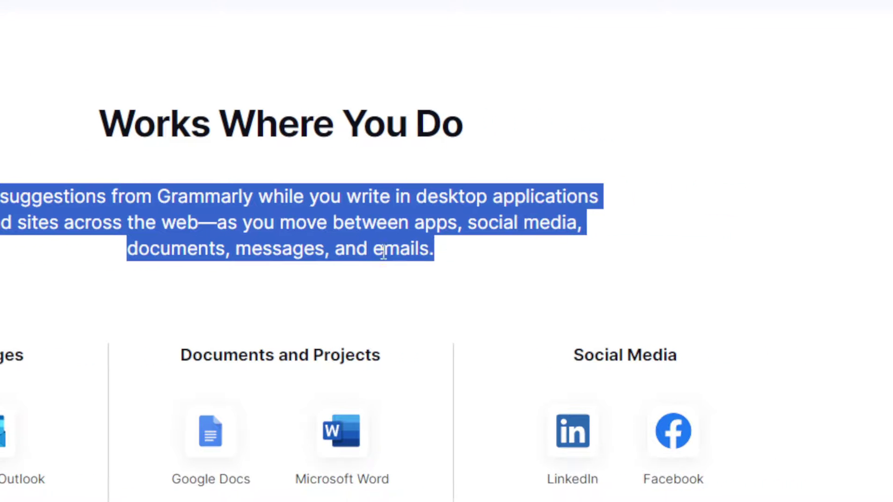
pyautogui.click(0, 351)
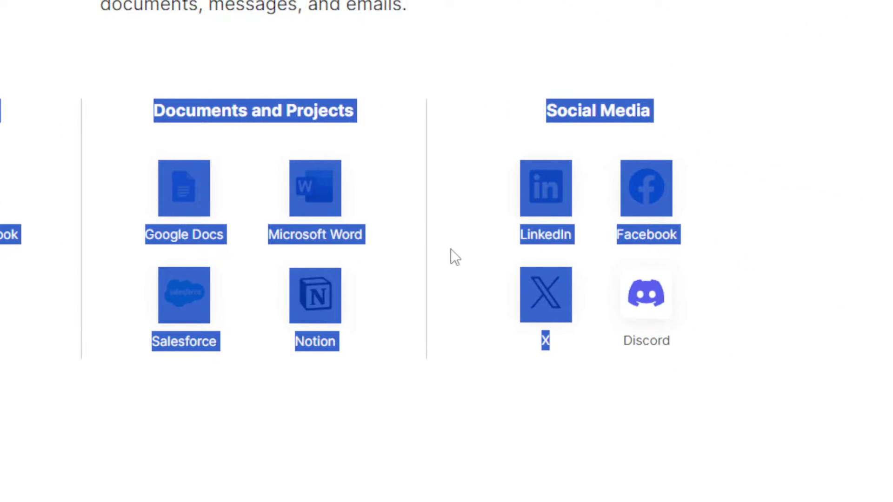
pyautogui.click(279, 386)
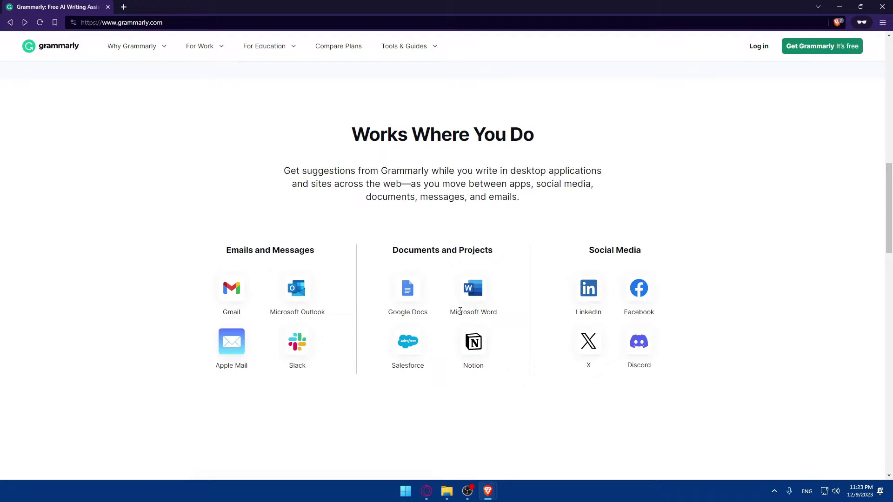
# Step: Scroll through the rest of the homepage, then return to the top hero
pyautogui.scroll(-3, 428, 282)
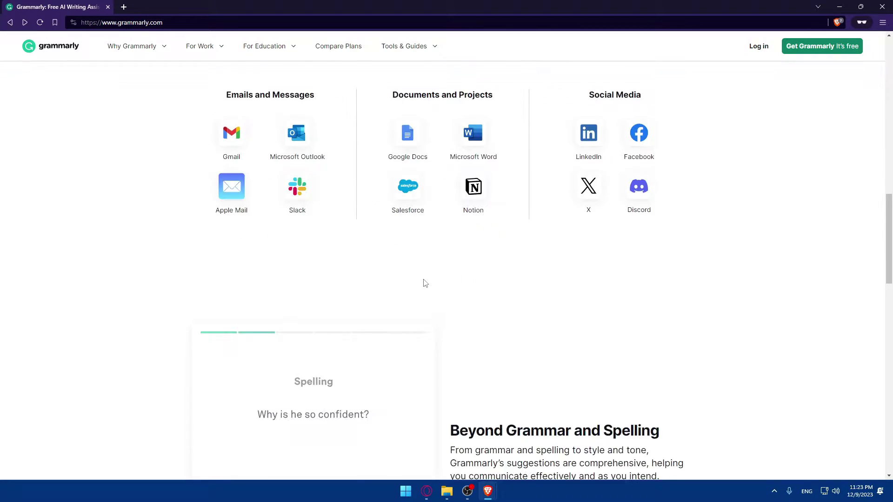
pyautogui.scroll(-3, 430, 255)
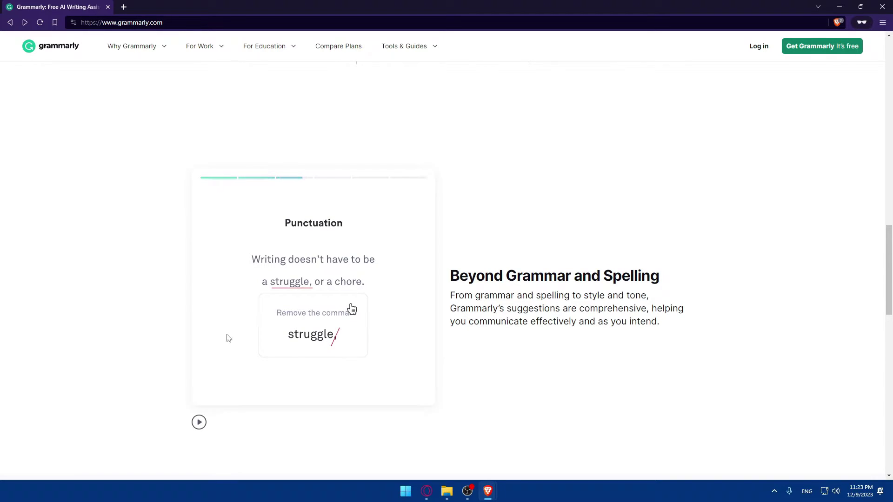
pyautogui.scroll(-3, 352, 309)
pyautogui.scroll(2, 280, 293)
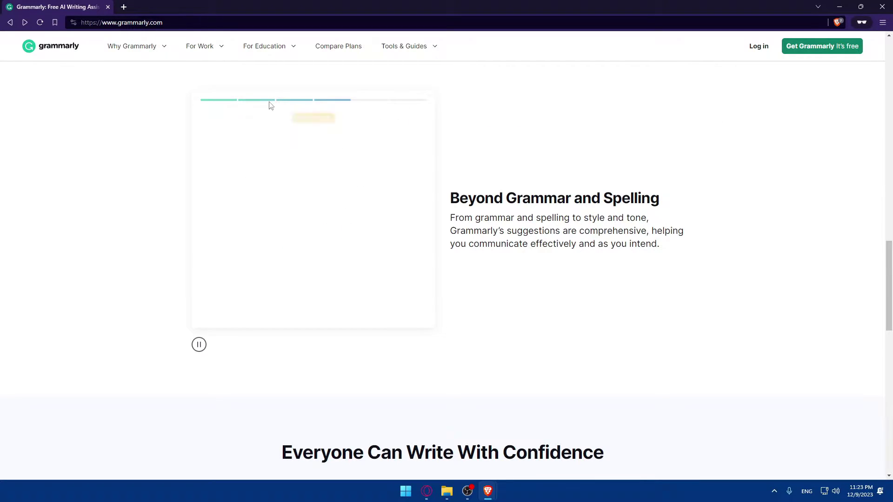
pyautogui.scroll(-8, 361, 165)
pyautogui.scroll(-3, 375, 170)
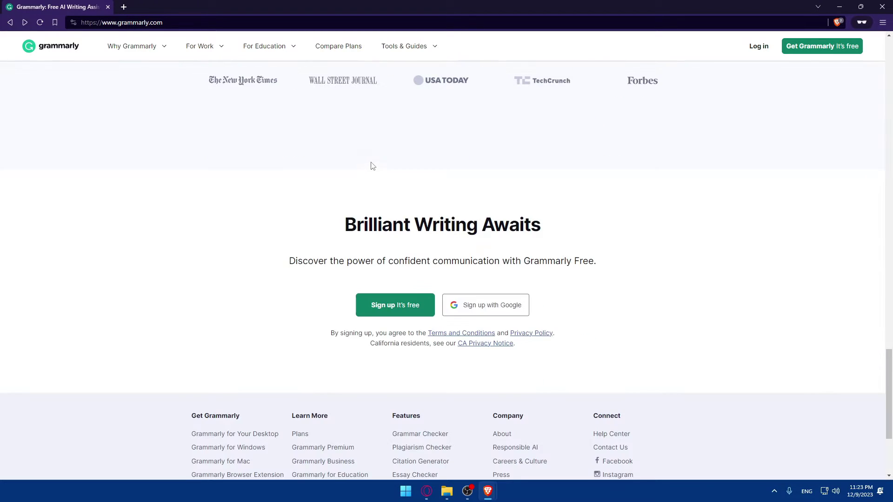
pyautogui.press('Home')
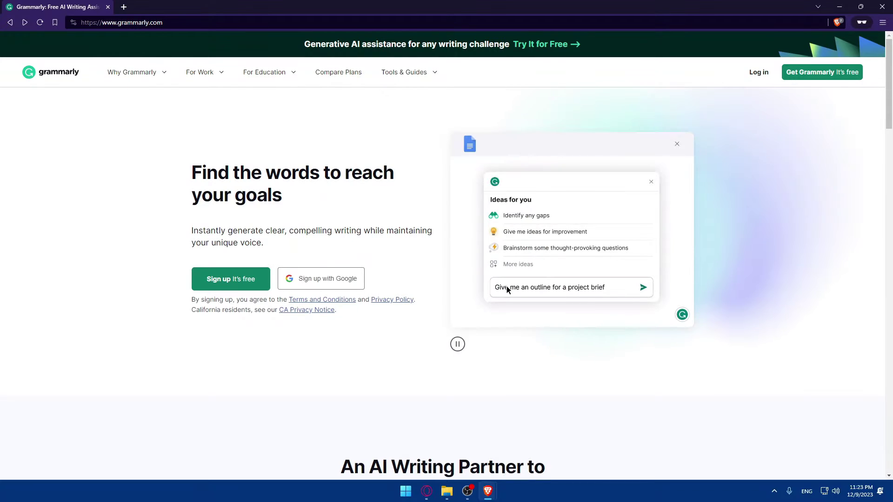
# Step: Open the free sign-up page, then close the private window to reveal the dashboard
pyautogui.click(231, 279)
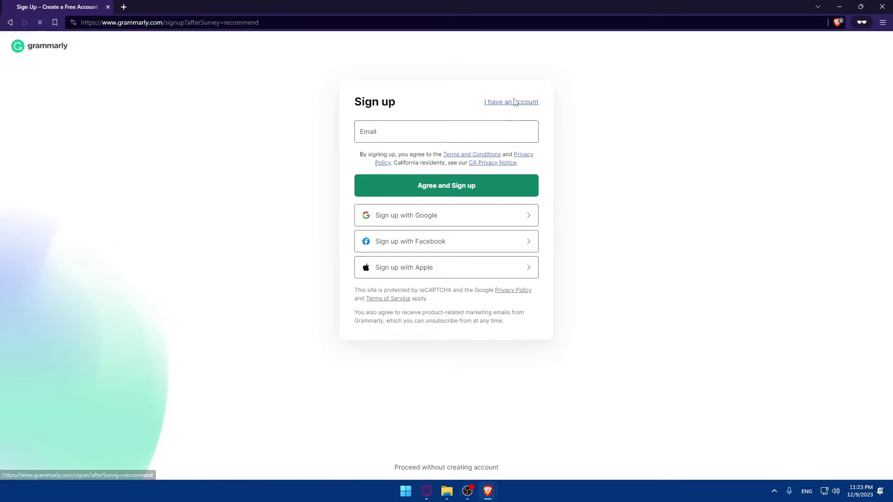
pyautogui.click(883, 7)
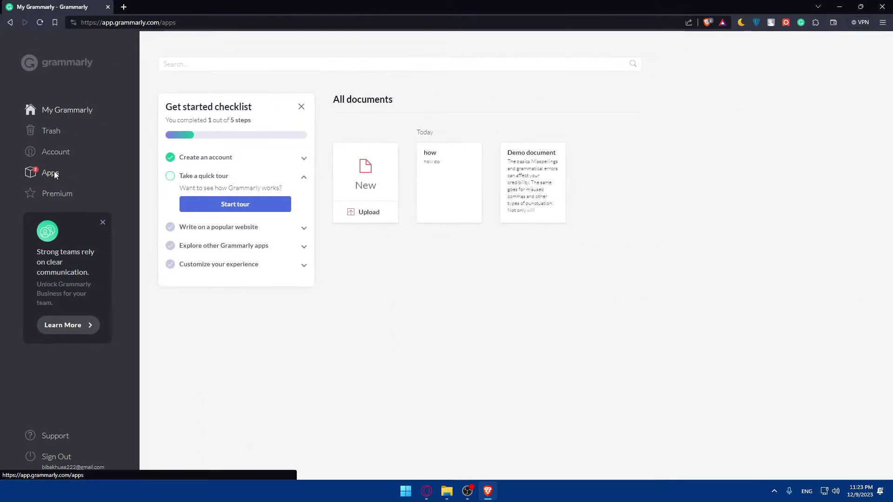
# Step: Show the Grammarly Apps list and open the Grammarly for Chrome store listing
pyautogui.click(114, 260)
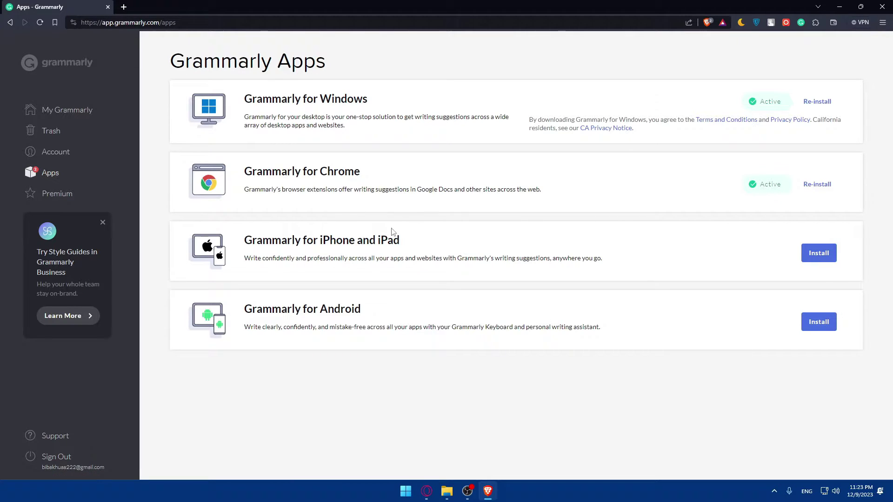
pyautogui.click(822, 184)
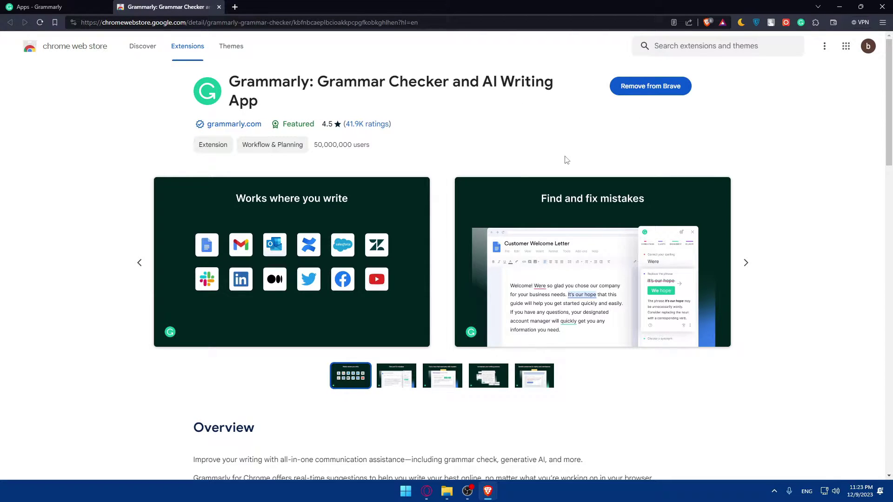
# Step: Review the Grammarly extension's settings, keep American English as the language, and close the panel
pyautogui.click(802, 23)
pyautogui.scroll(-3, 781, 84)
pyautogui.scroll(3, 744, 88)
pyautogui.scroll(-3, 756, 113)
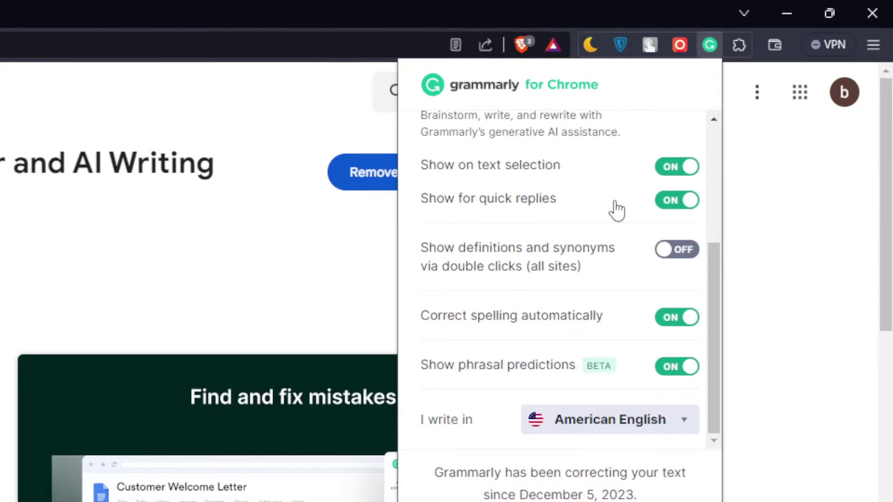
pyautogui.scroll(3, 744, 100)
pyautogui.scroll(-3, 739, 104)
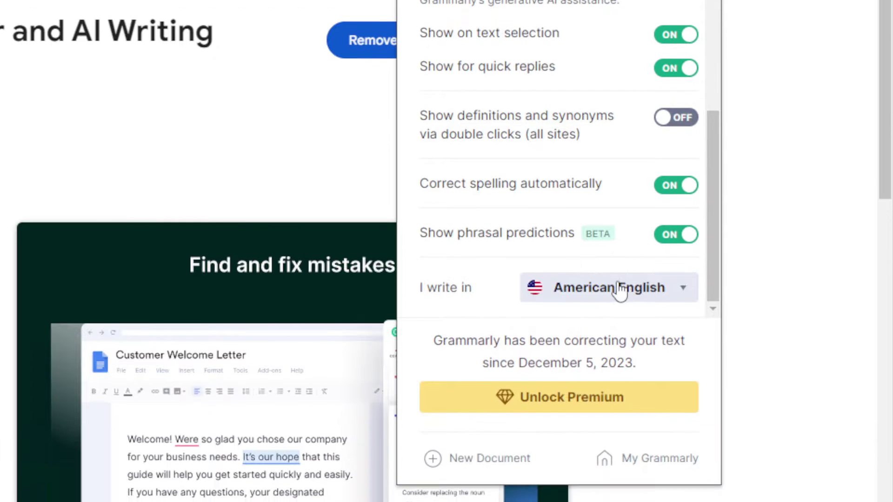
pyautogui.click(605, 408)
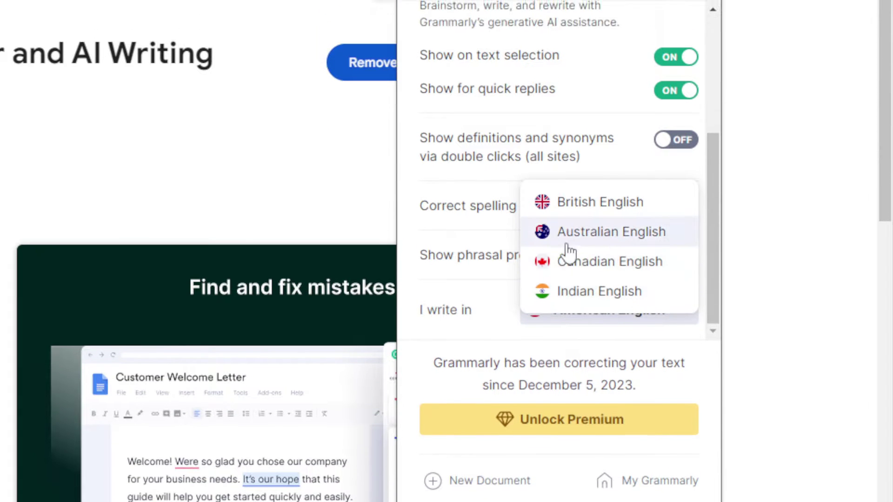
pyautogui.click(424, 191)
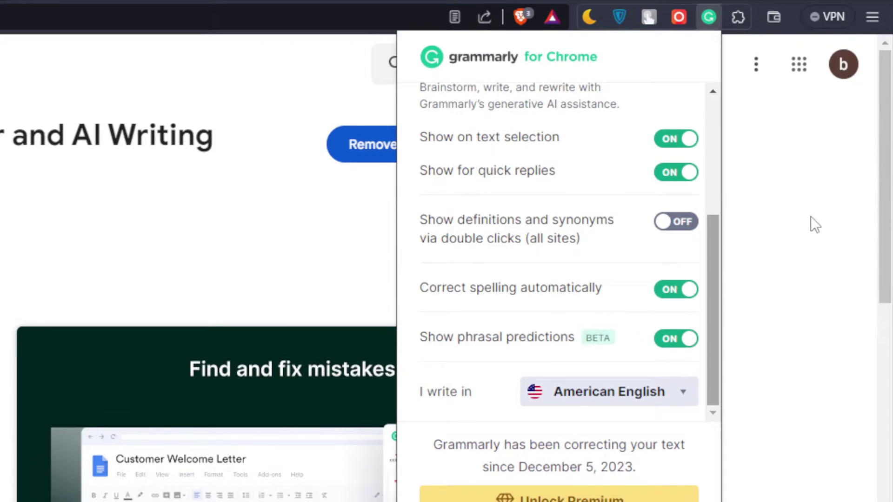
pyautogui.click(809, 109)
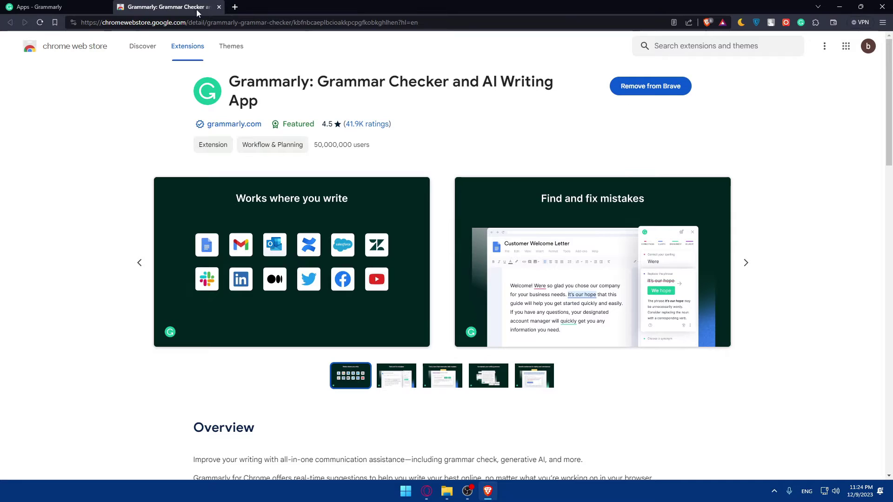
# Step: Close the store tab and re-download the Grammarly for Windows installer, cancelling the Save As dialog
pyautogui.click(219, 7)
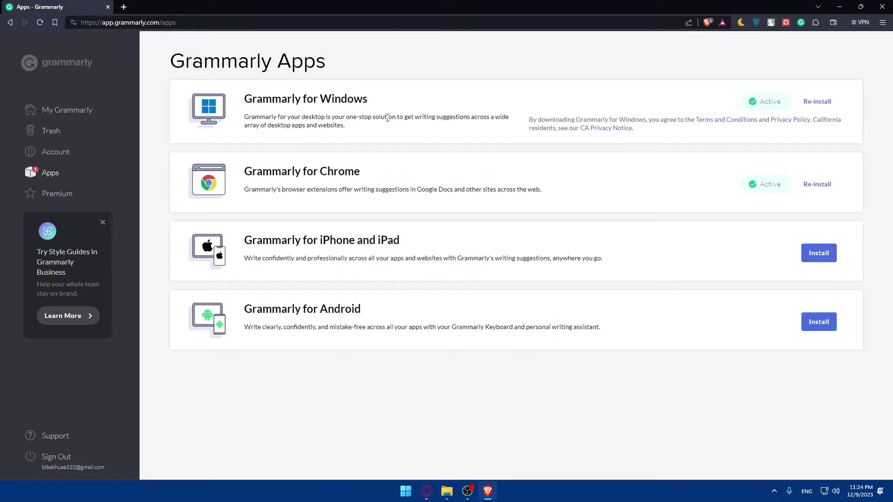
pyautogui.click(817, 103)
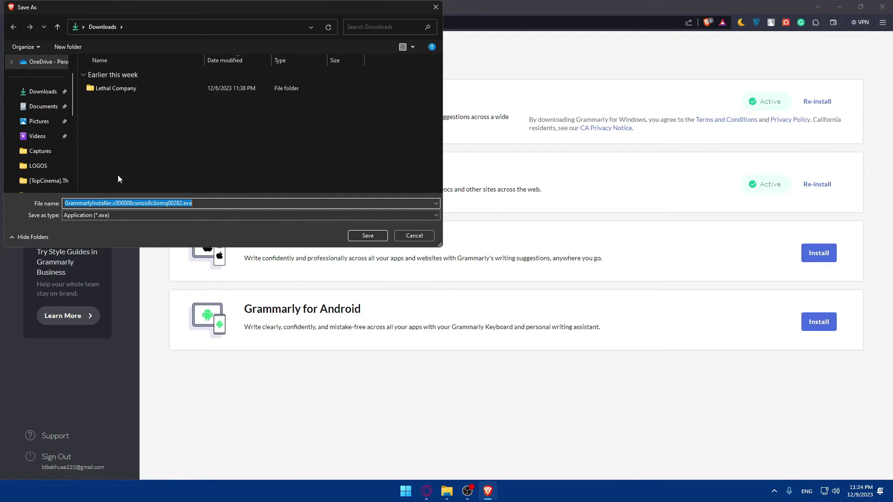
pyautogui.click(435, 7)
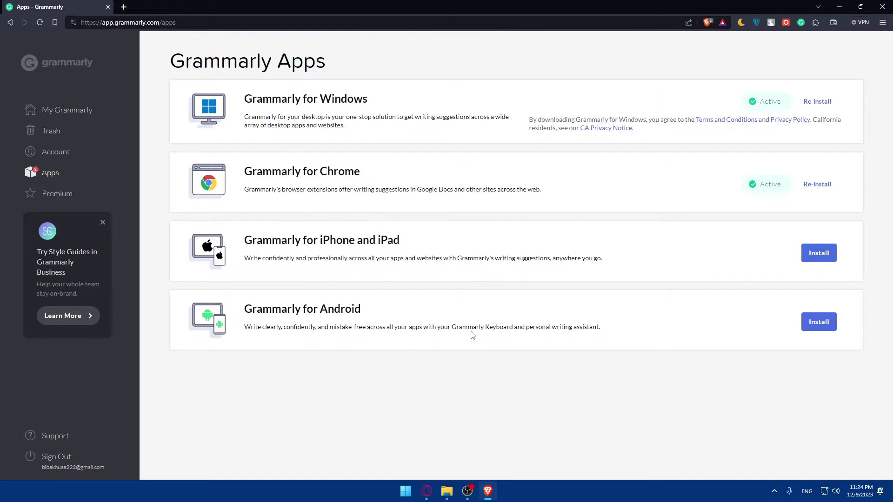
# Step: Launch the Grammarly desktop app from Windows search
pyautogui.press('super')
pyautogui.write('grammarly')
pyautogui.press('Return')
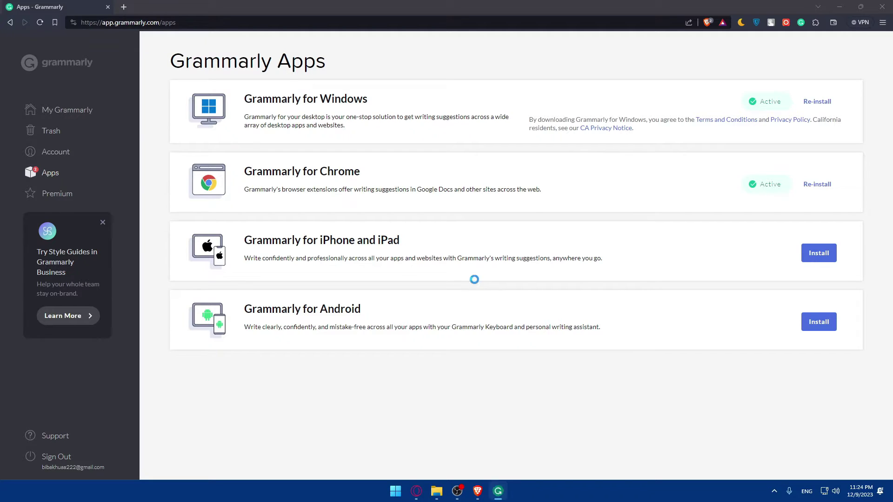
# Step: Browse the desktop app's Customization and Account settings, then close the up-and-running window
pyautogui.click(372, 330)
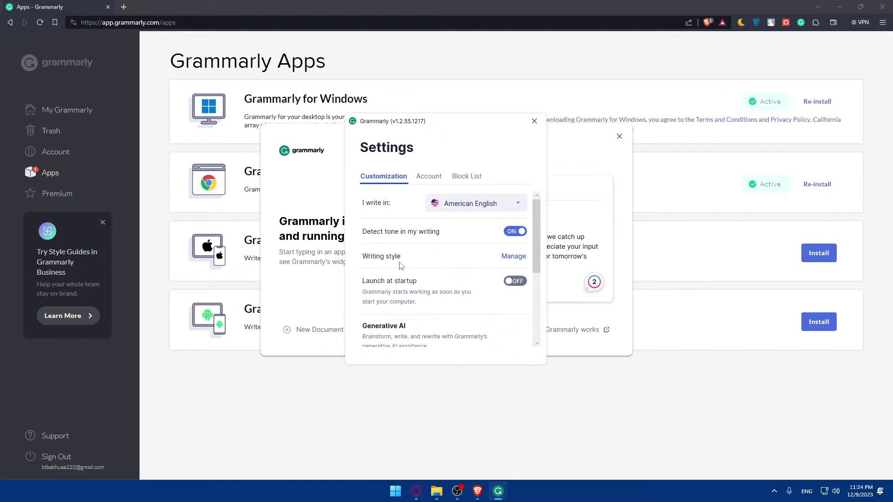
pyautogui.scroll(-5, 456, 223)
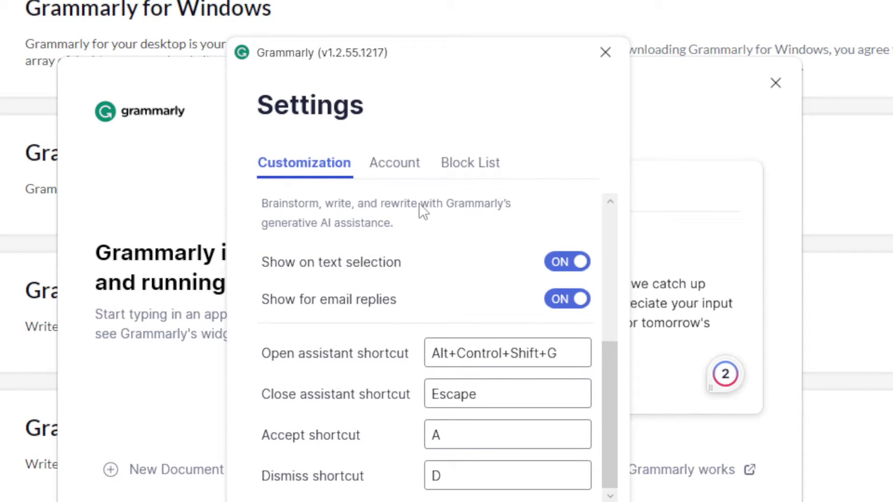
pyautogui.click(395, 163)
pyautogui.click(304, 163)
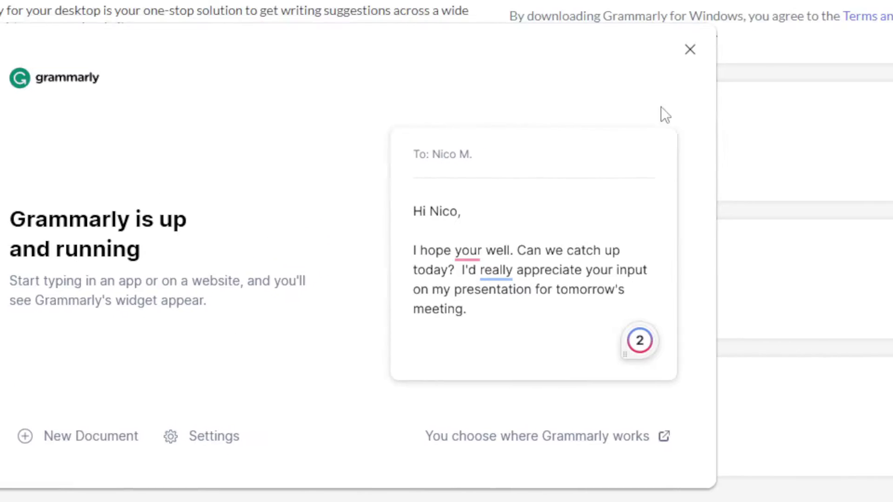
pyautogui.click(689, 50)
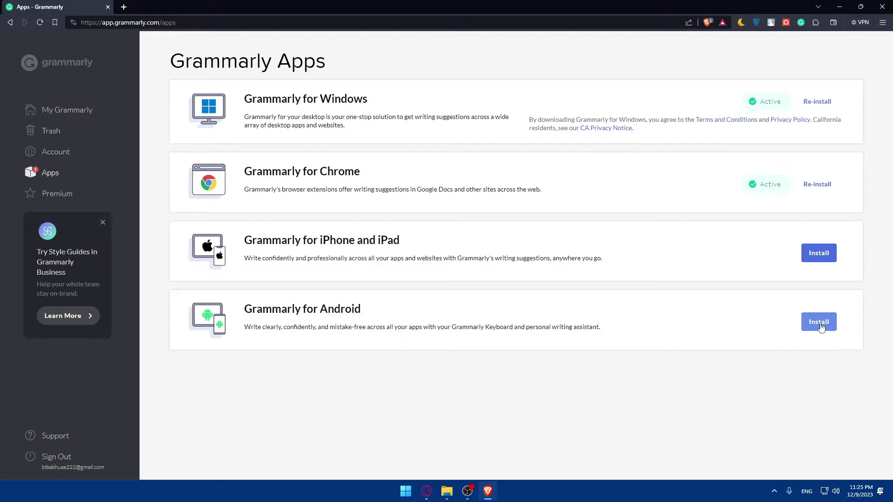
# Step: Clear the page selection and search "wps download" in a new tab
pyautogui.moveTo(393, 311); pyautogui.dragTo(314, 307)
pyautogui.click(403, 313)
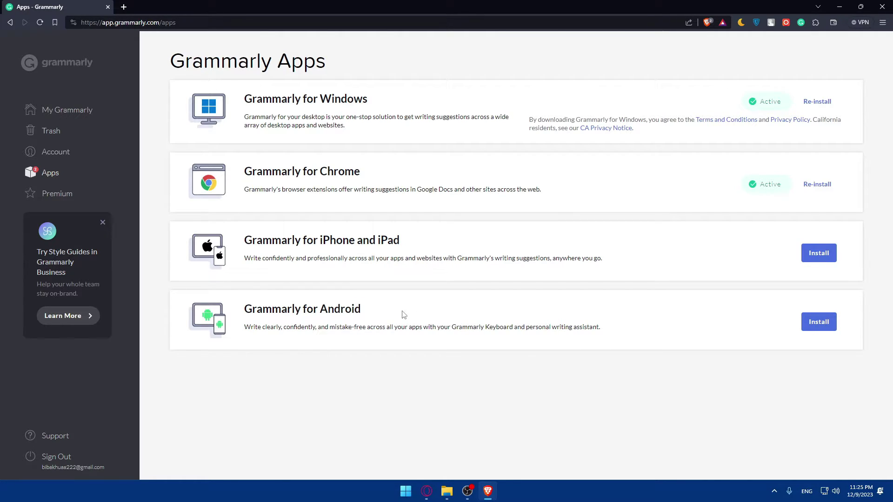
pyautogui.click(123, 6)
pyautogui.write('wps download')
pyautogui.press('Return')
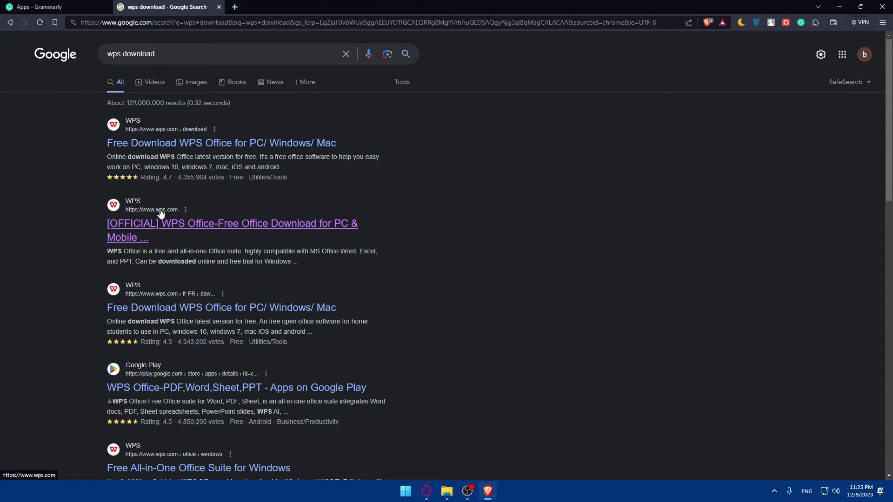
# Step: Open the wps.com result, dismiss the notification prompt, and start the Free Download
pyautogui.click(183, 142)
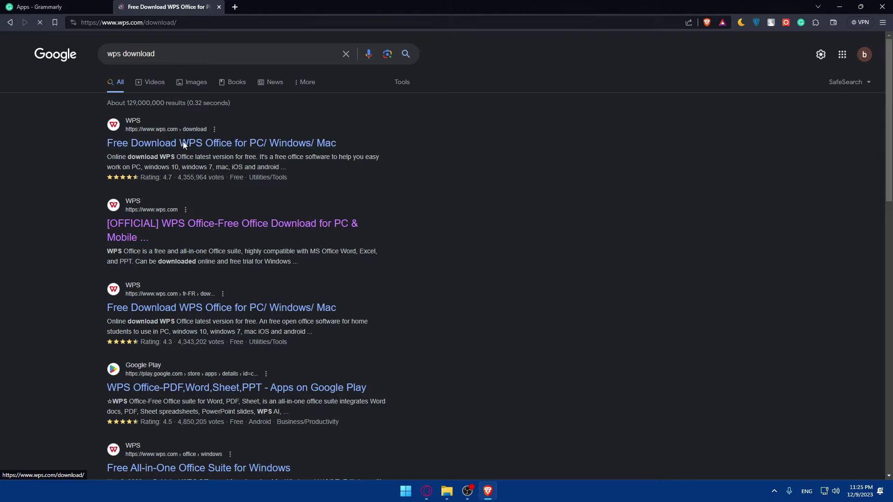
pyautogui.scroll(-2, 312, 179)
pyautogui.scroll(2, 446, 163)
pyautogui.scroll(-3, 441, 156)
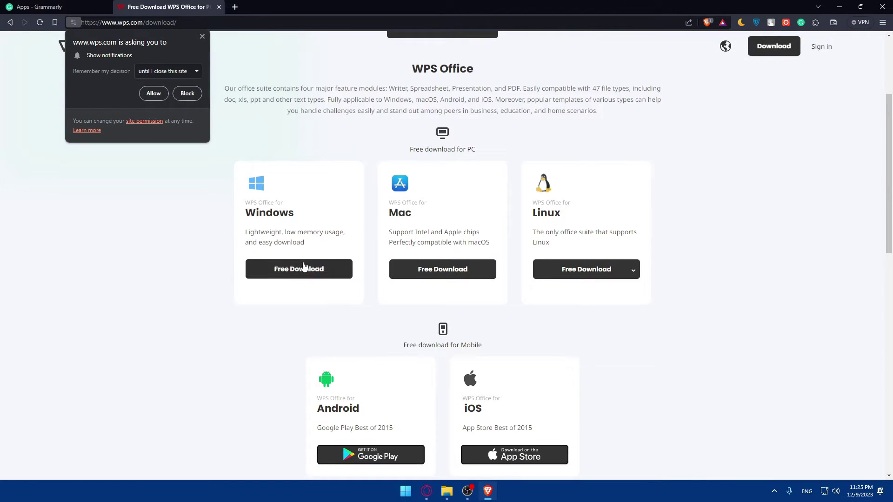
pyautogui.scroll(-2, 300, 267)
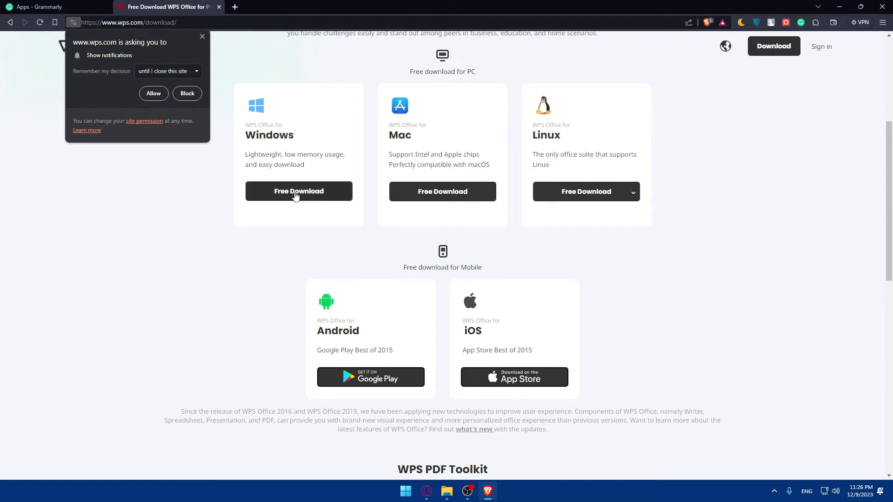
pyautogui.click(202, 36)
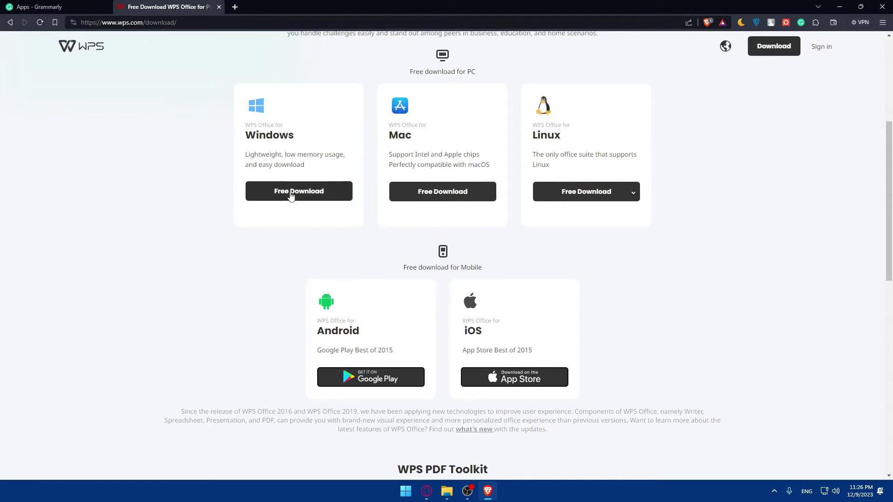
pyautogui.scroll(5, 432, 234)
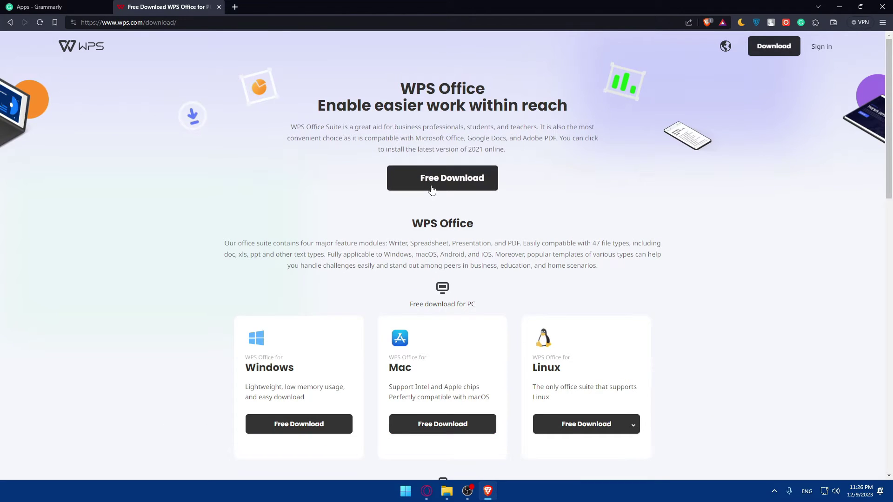
pyautogui.click(447, 183)
pyautogui.scroll(-10, 484, 191)
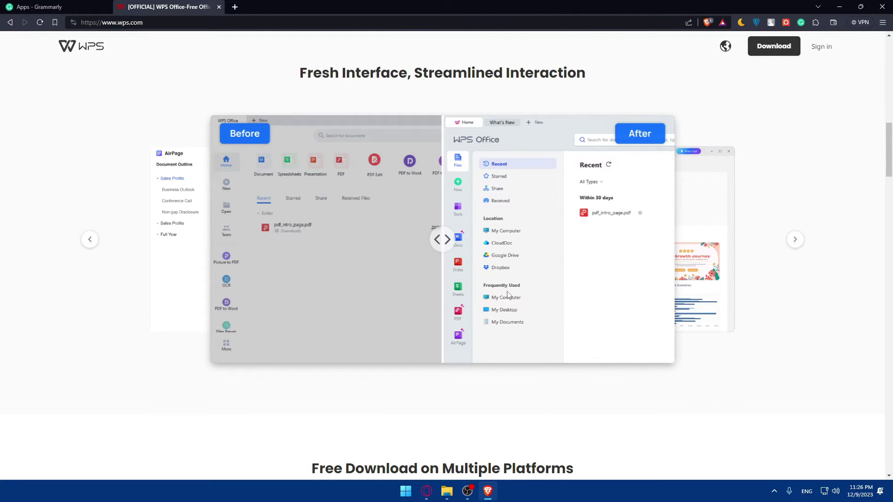
pyautogui.click(774, 491)
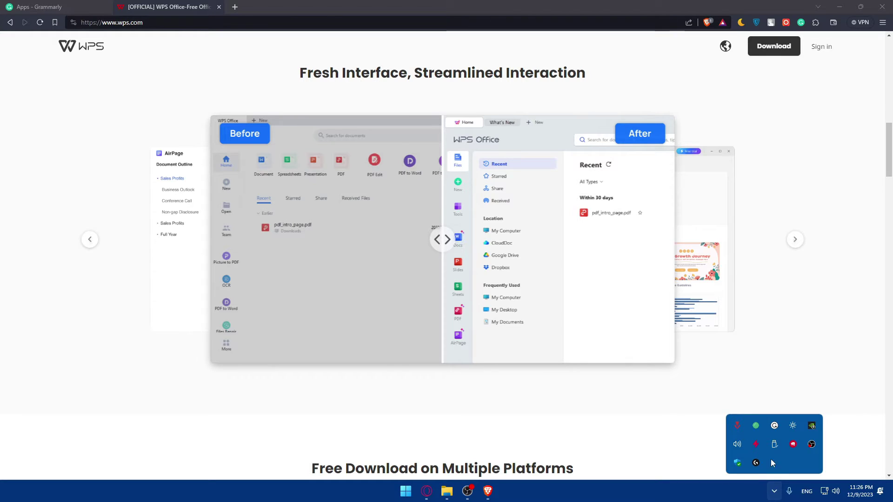
pyautogui.rightClick(775, 427)
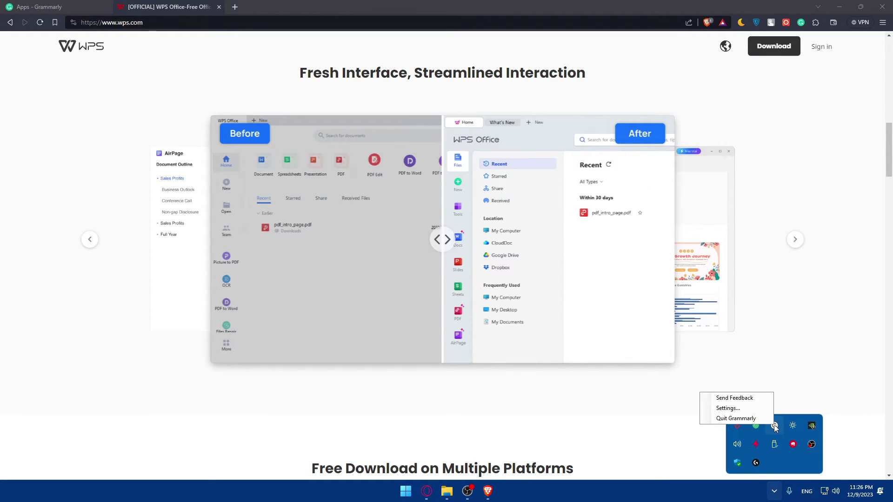
pyautogui.click(739, 404)
pyautogui.click(534, 121)
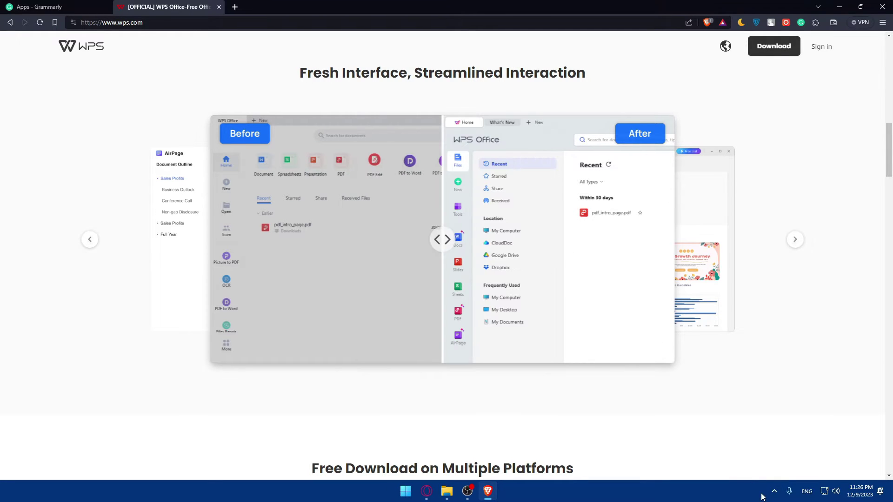
pyautogui.rightClick(774, 426)
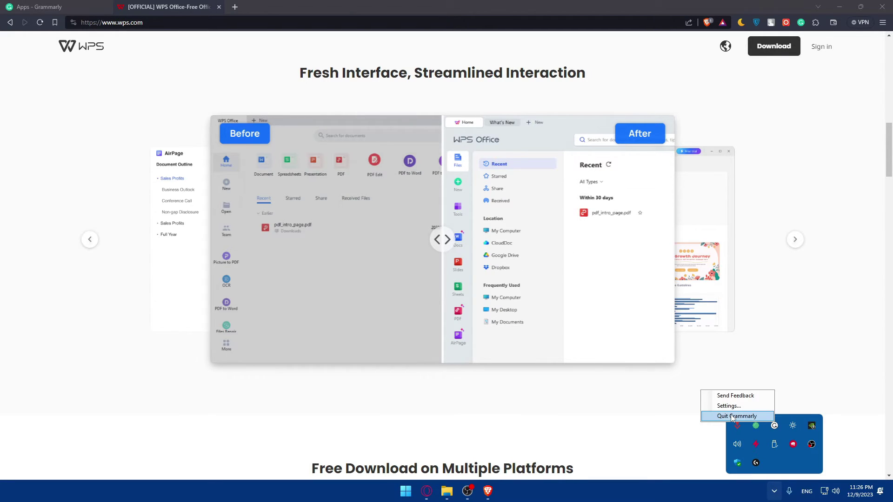
pyautogui.click(651, 433)
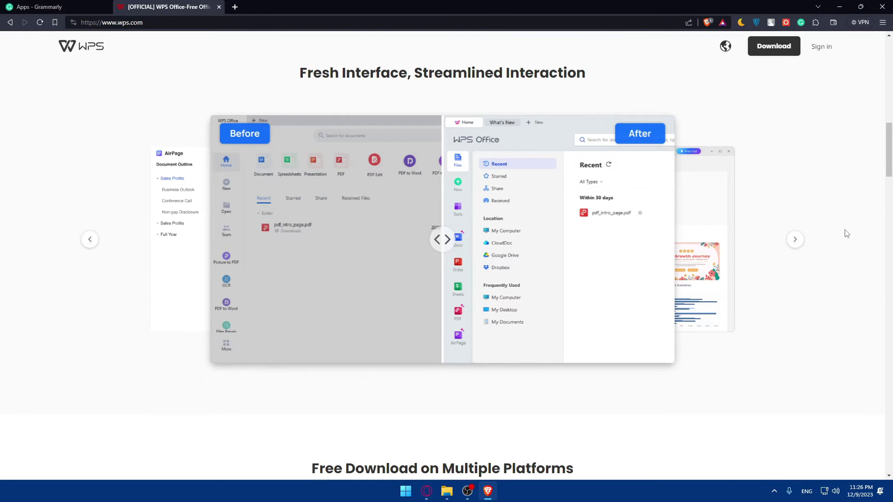
pyautogui.click(774, 491)
pyautogui.rightClick(775, 426)
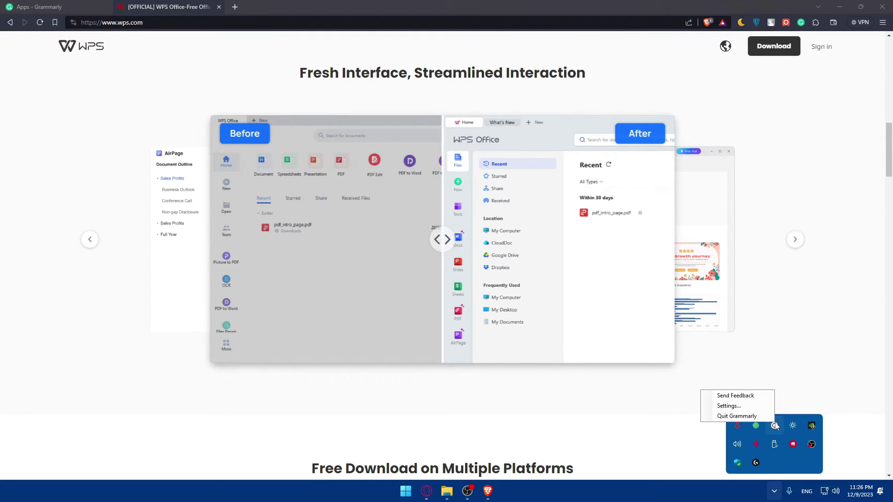
pyautogui.click(708, 405)
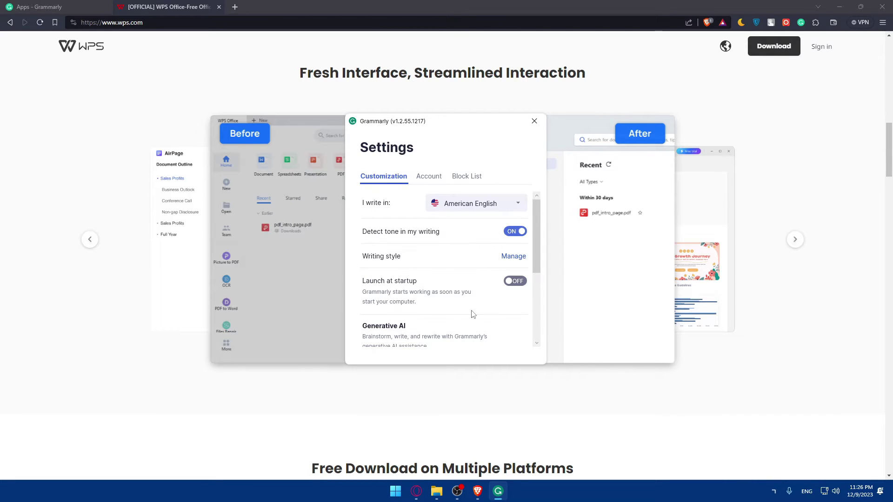
pyautogui.scroll(-3, 464, 303)
pyautogui.scroll(3, 444, 280)
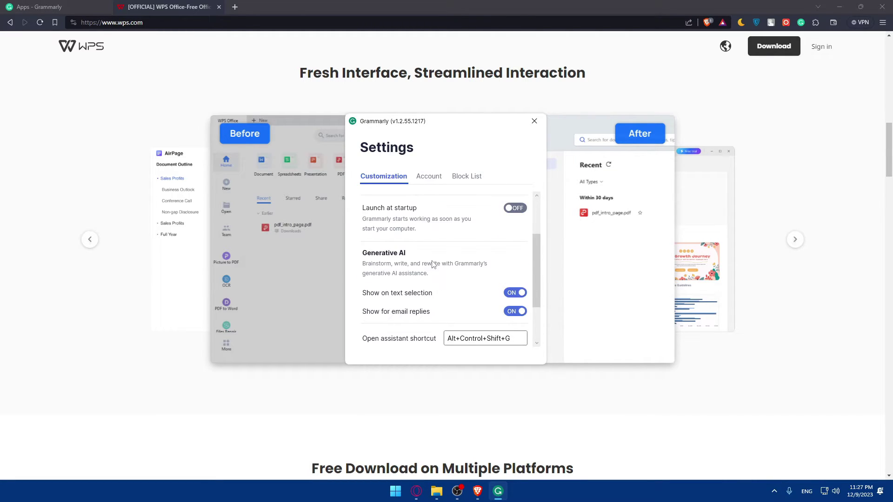
pyautogui.scroll(-1, 426, 261)
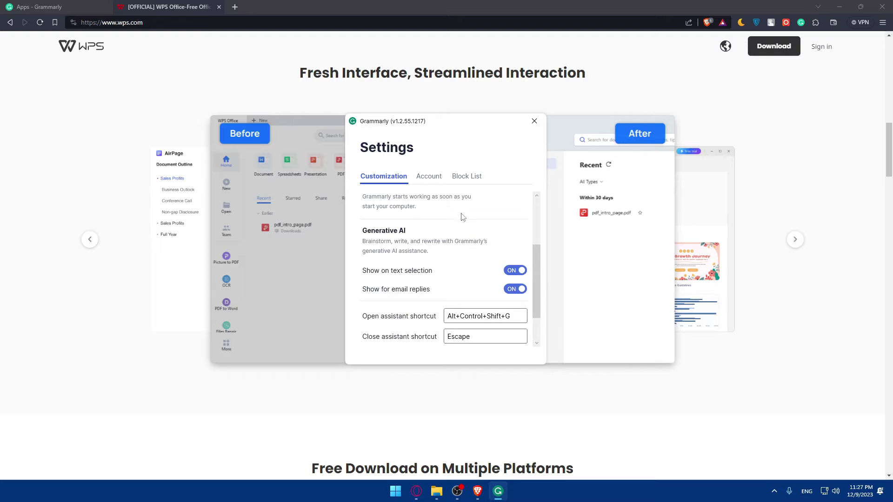
pyautogui.click(535, 121)
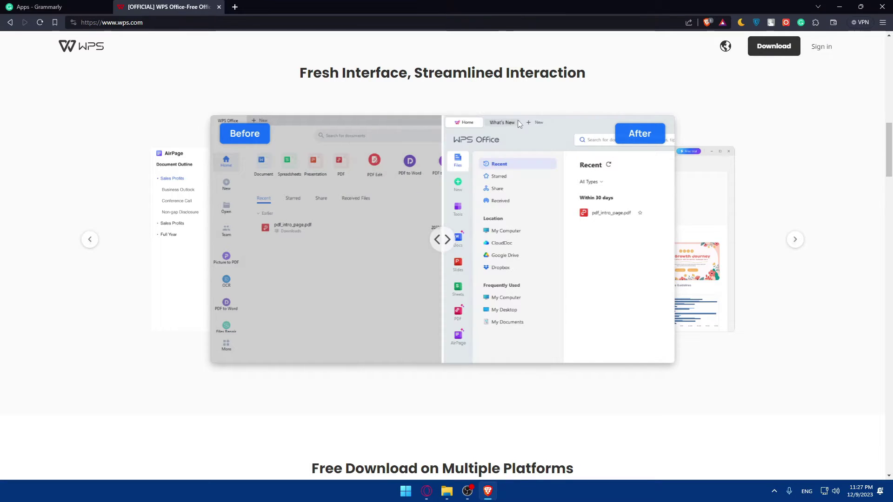
# Step: Return to My Grammarly and delete the 'how' document
pyautogui.click(46, 7)
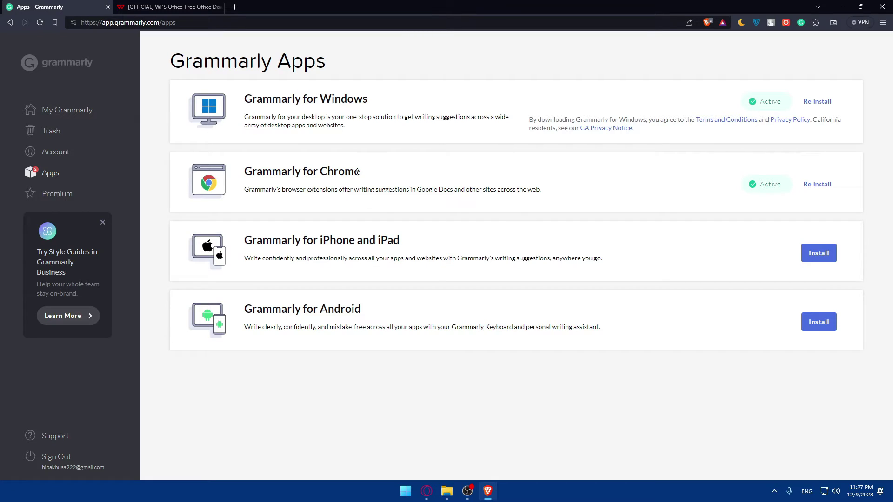
pyautogui.click(62, 119)
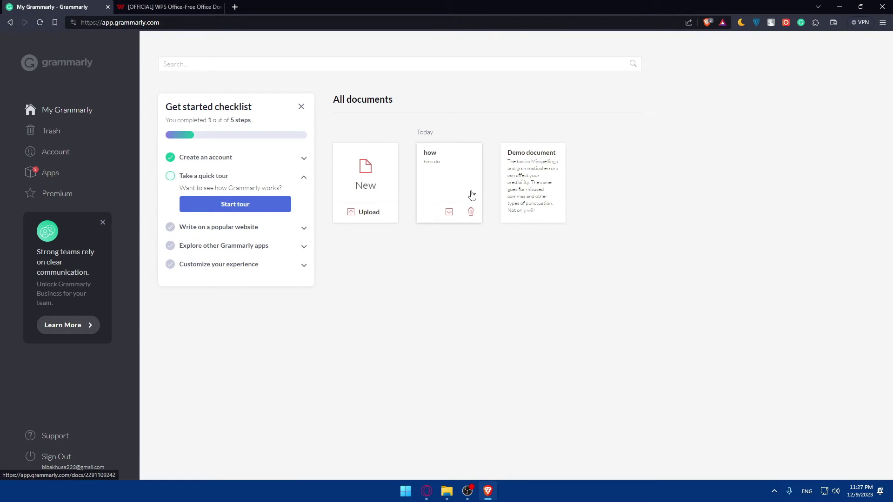
pyautogui.click(472, 213)
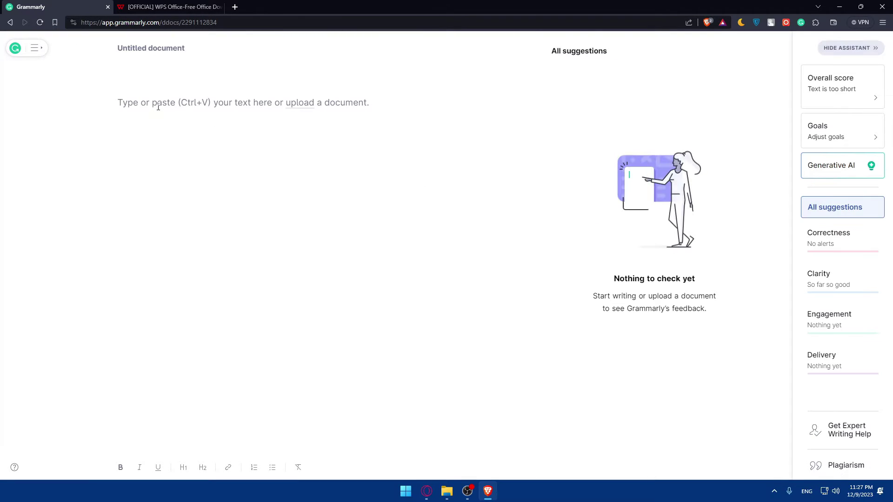
# Step: Have Generative AI write a message inviting a friend to a Saturday night party
pyautogui.click(846, 171)
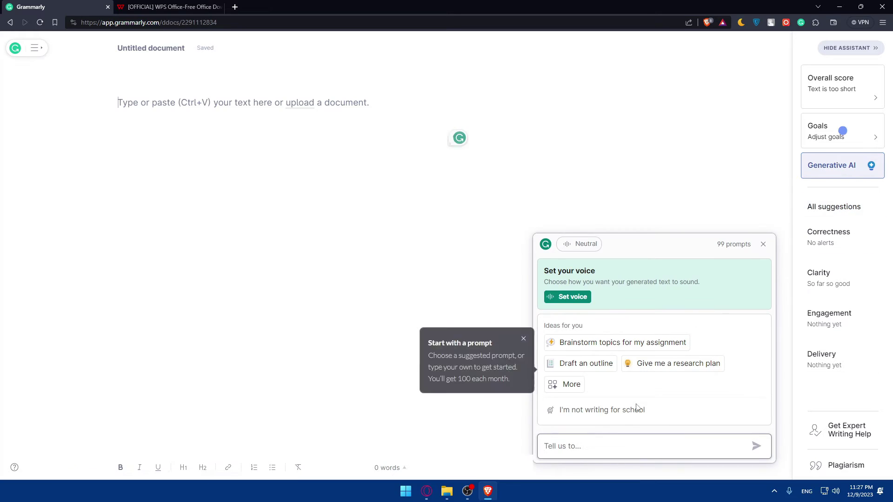
pyautogui.write('write me a message to friend to call him for a saturday ni')
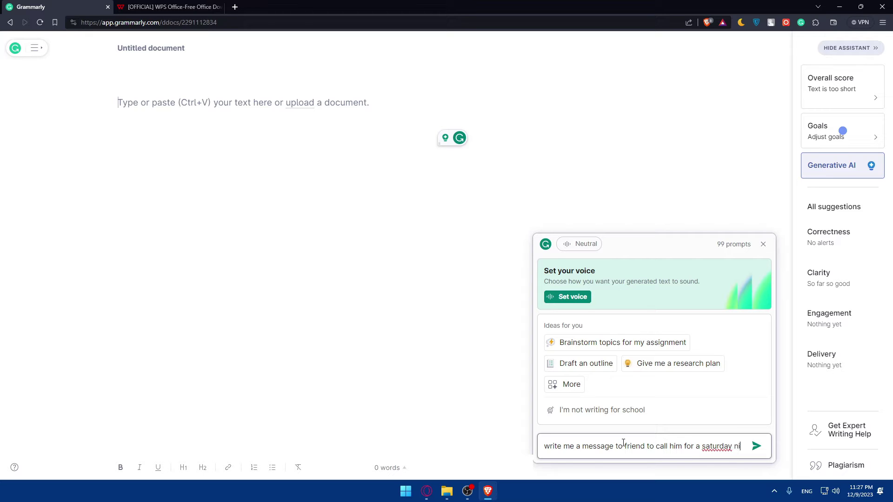
pyautogui.write('ght party')
pyautogui.press('Return')
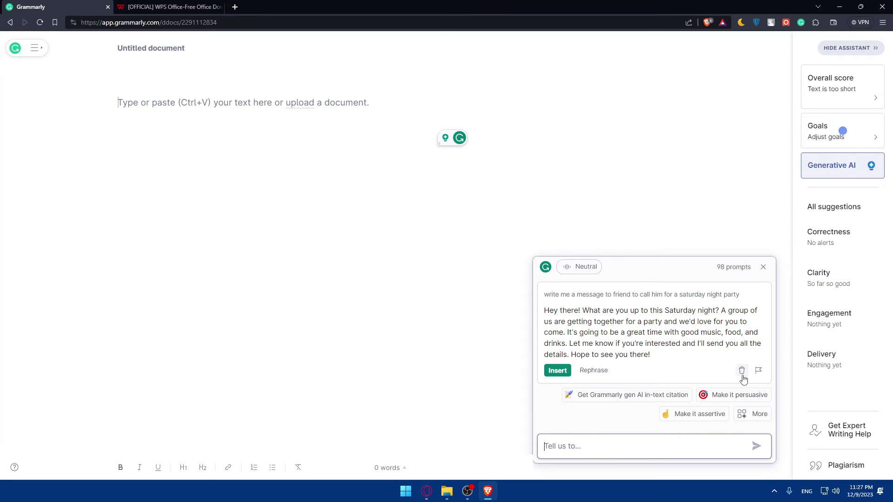
pyautogui.moveTo(651, 356); pyautogui.dragTo(545, 307)
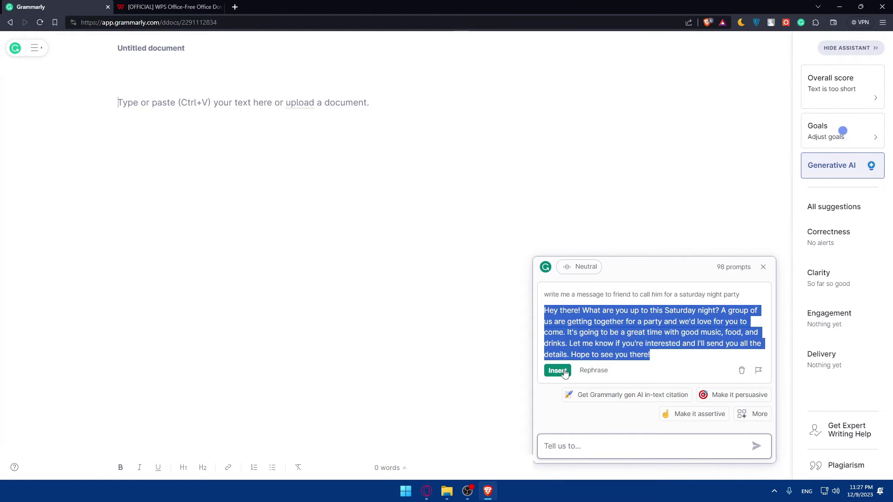
pyautogui.click(637, 268)
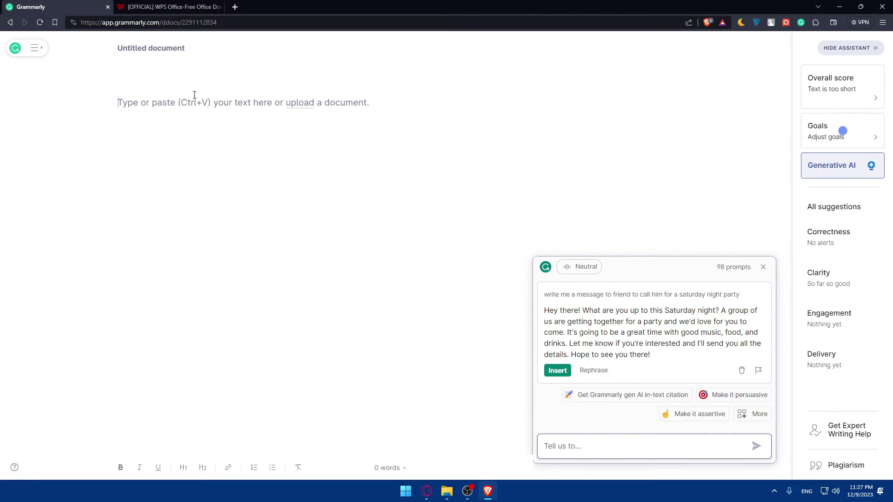
pyautogui.click(155, 6)
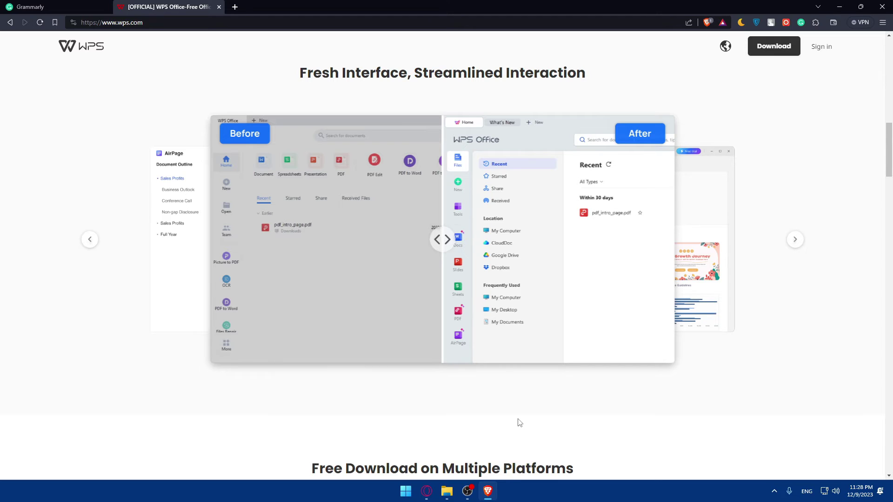
# Step: Launch Word from search, start a blank document, and type the misspelled line
pyautogui.press('super')
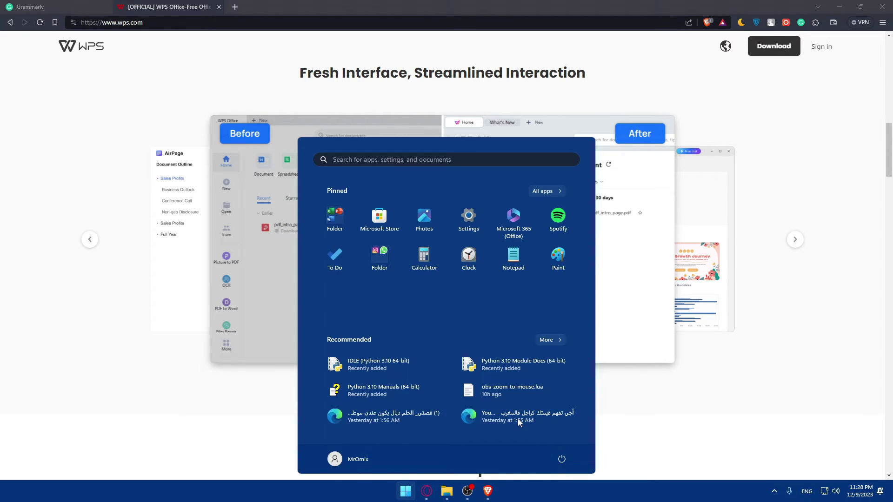
pyautogui.write('word')
pyautogui.press('Return')
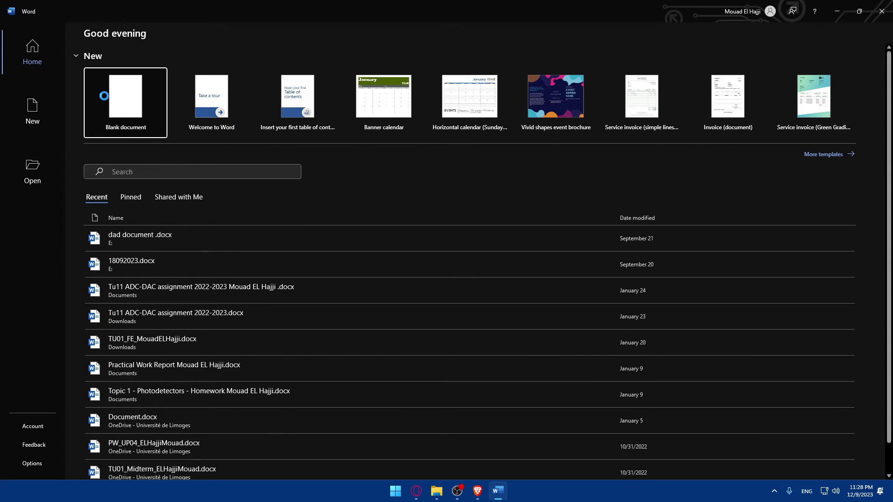
pyautogui.click(104, 96)
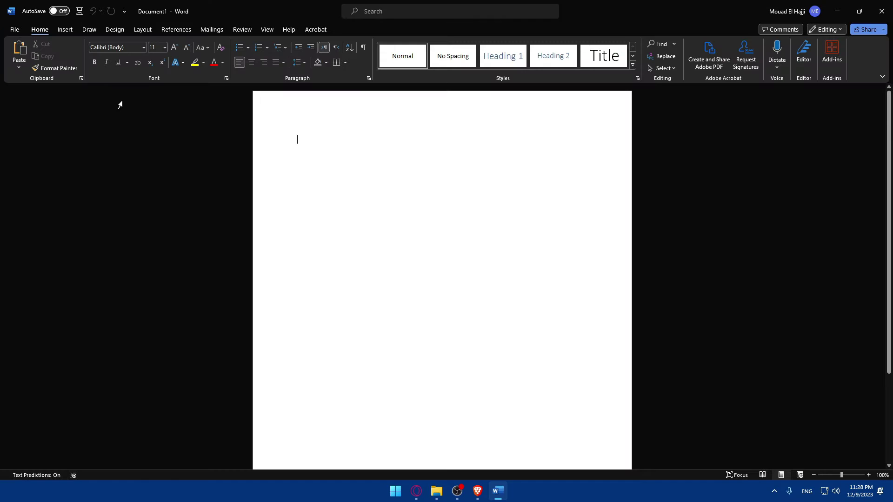
pyautogui.write("Don't ")
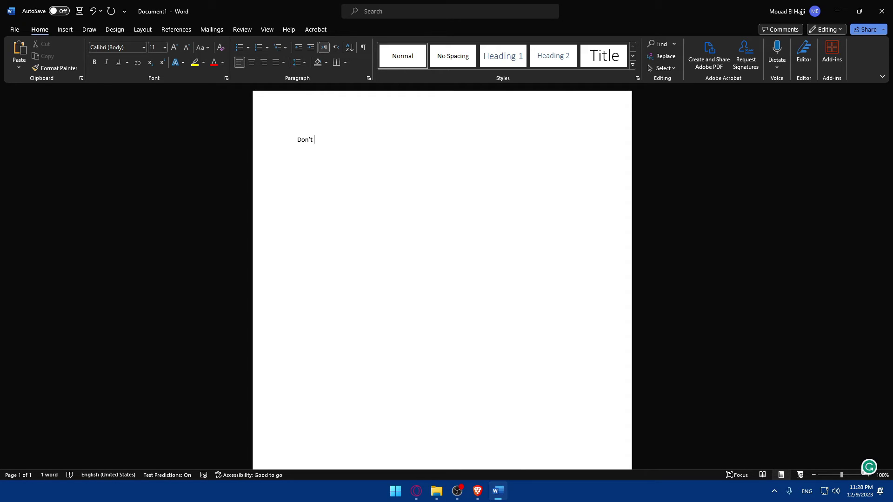
pyautogui.write('th')
pyautogui.press('BackSpace')
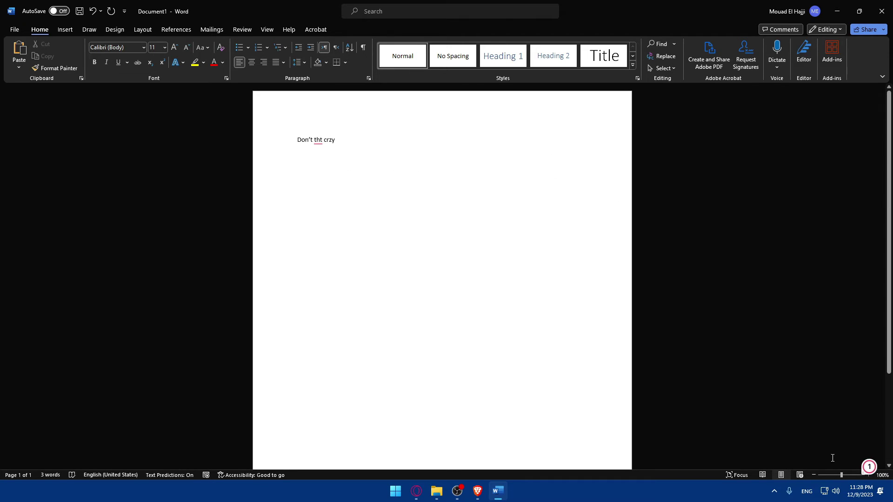
# Step: Accept Grammarly's spelling fixes, changing 'crzy' to 'crazy' and 'tht' to 'that'
pyautogui.click(869, 467)
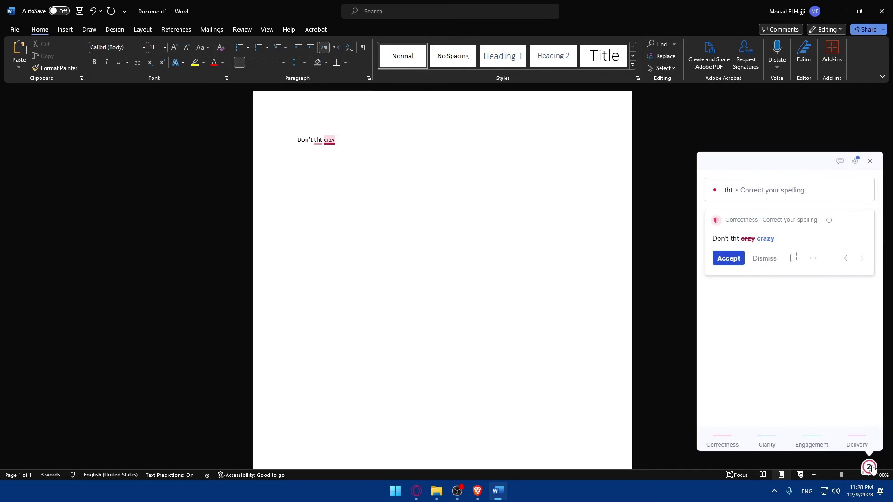
pyautogui.click(733, 260)
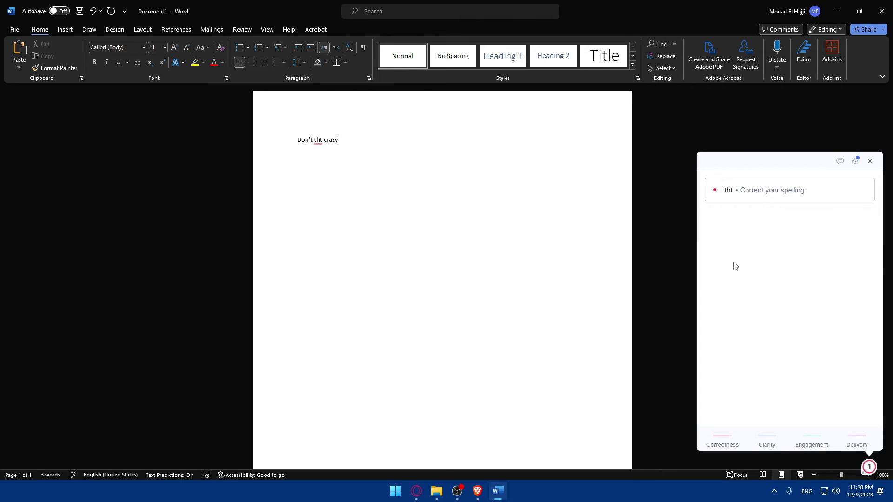
pyautogui.click(741, 190)
pyautogui.click(732, 229)
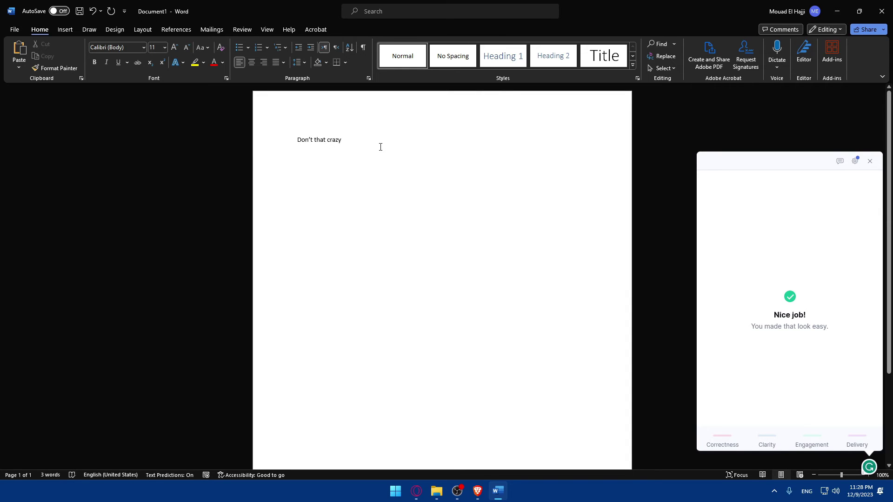
pyautogui.write('*')
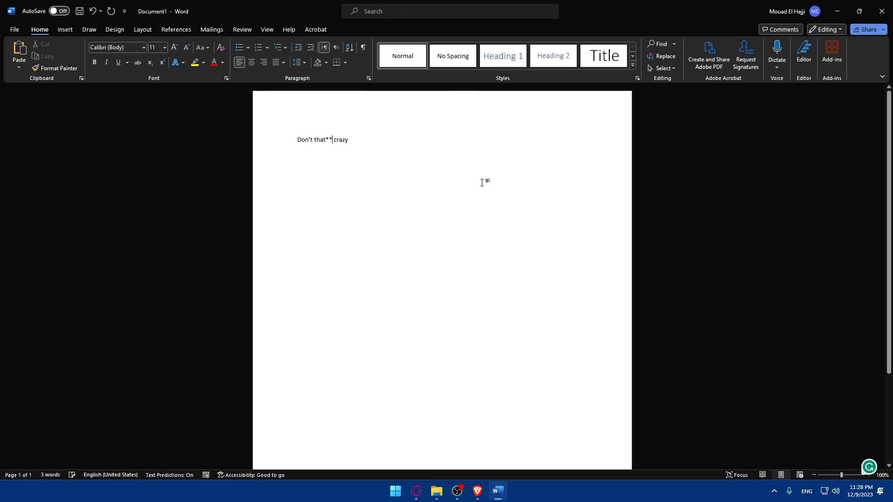
pyautogui.press('BackSpace')
# Step: Close Word and discard the document without saving
pyautogui.tripleClick(62, 161)
pyautogui.click(882, 11)
pyautogui.click(489, 296)
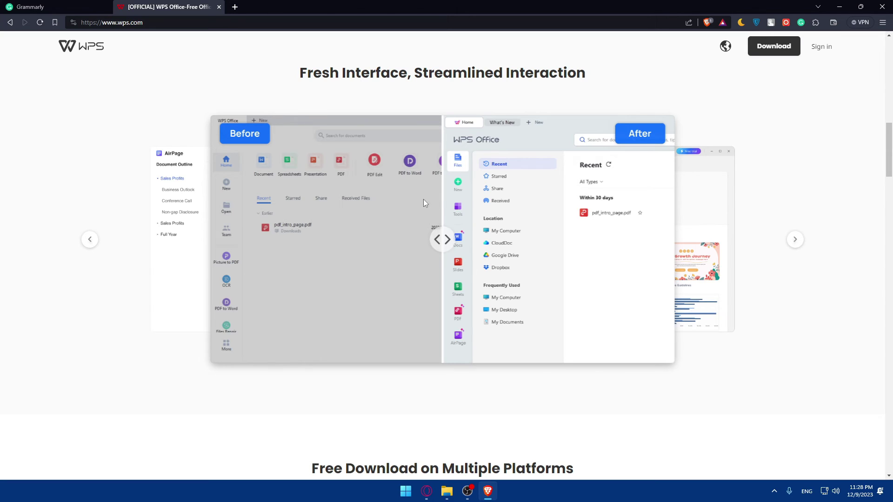
# Step: Return to the Grammarly editor and glance at Grammarly's tray-icon options
pyautogui.click(75, 4)
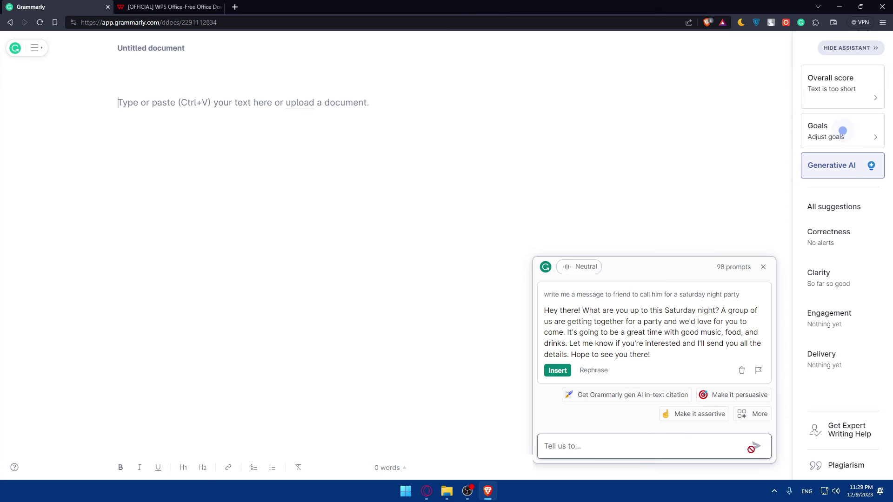
pyautogui.click(774, 491)
pyautogui.rightClick(779, 427)
pyautogui.click(516, 303)
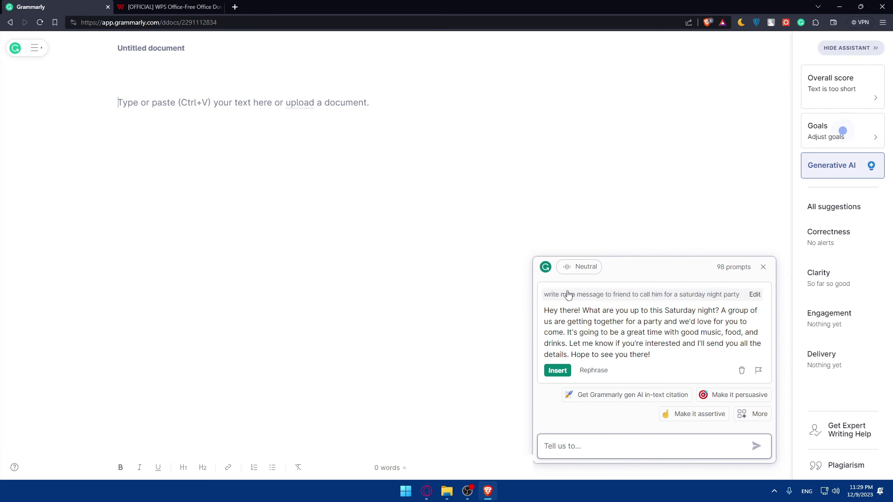
# Step: Review the Neutral voice settings and profession list, then go back to My Grammarly home
pyautogui.click(568, 272)
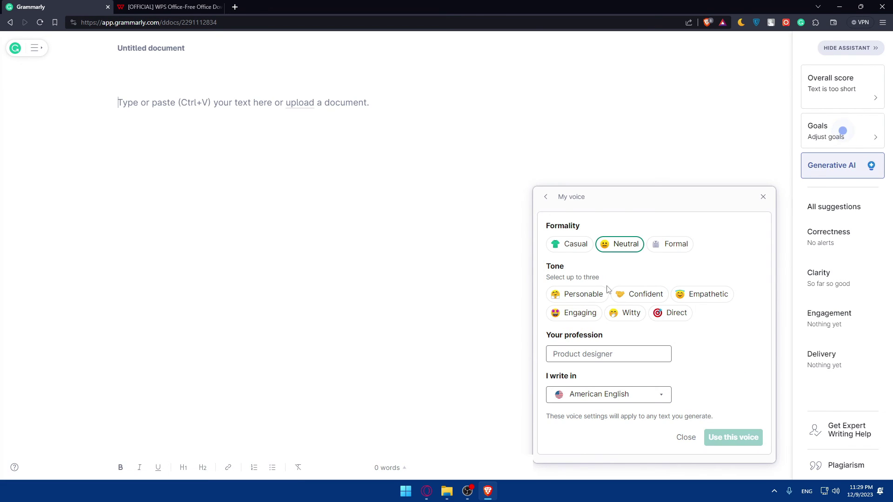
pyautogui.click(585, 353)
pyautogui.click(728, 360)
pyautogui.click(763, 197)
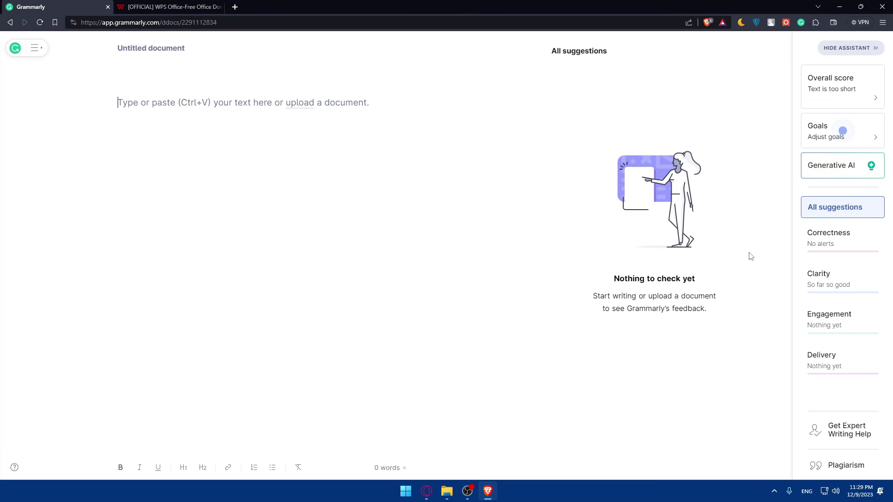
pyautogui.click(843, 132)
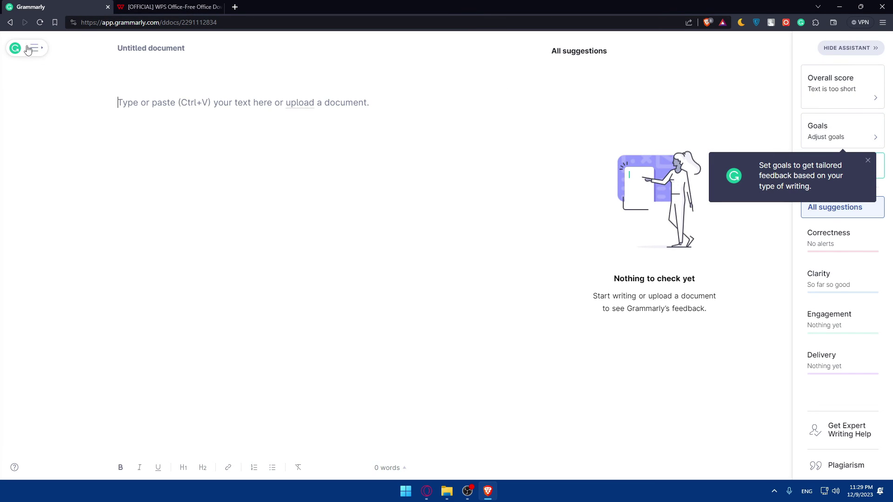
pyautogui.click(10, 22)
# Step: View the Premium plans and the Choose Your Plan upgrade prices
pyautogui.click(70, 196)
pyautogui.scroll(-3, 454, 319)
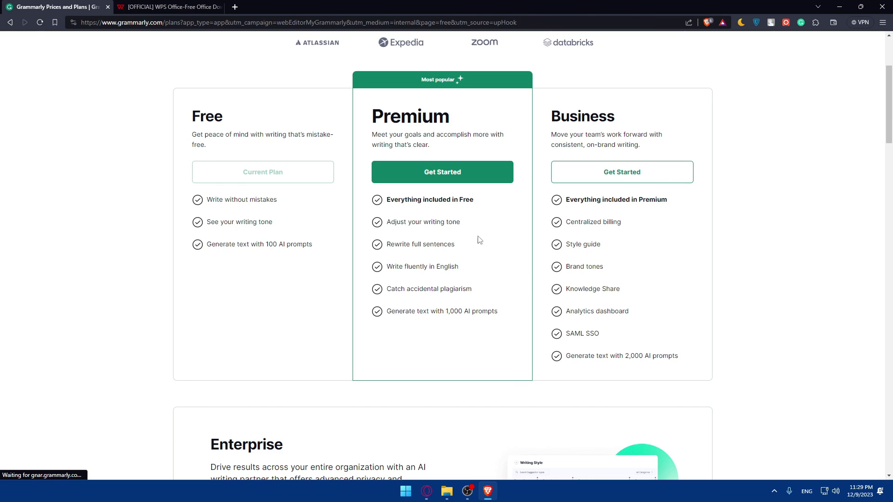
pyautogui.click(466, 176)
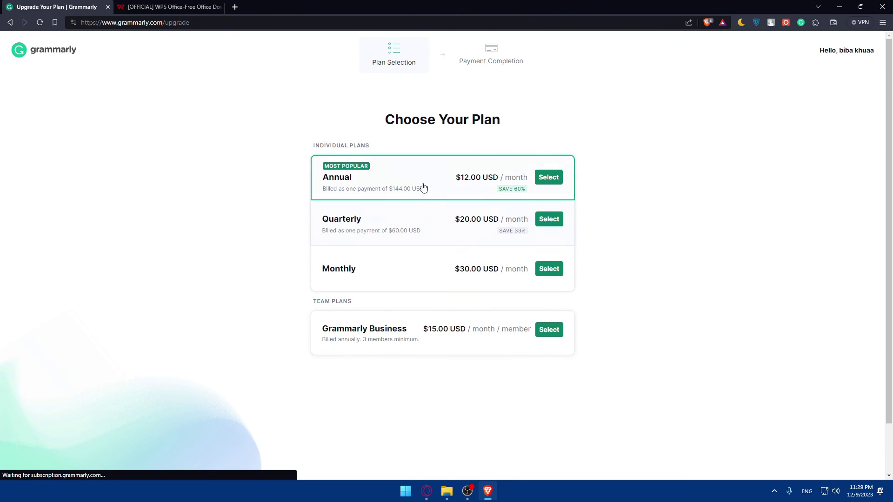
pyautogui.moveTo(391, 333)
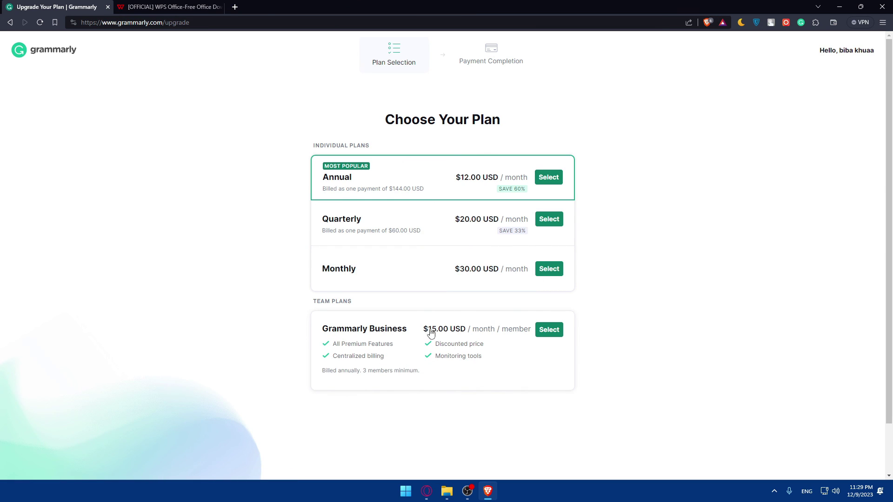
# Step: Open a new browser tab and close the Grammarly and WPS Office tabs
pyautogui.click(235, 7)
pyautogui.click(108, 6)
pyautogui.click(108, 8)
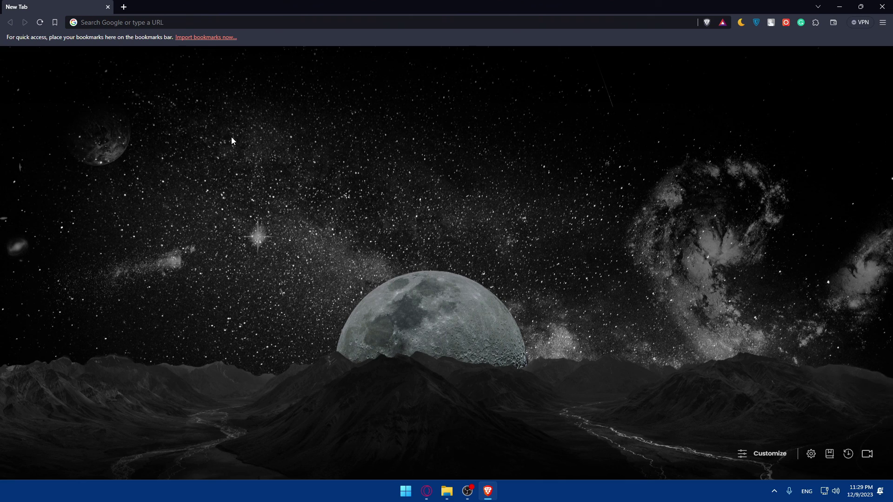